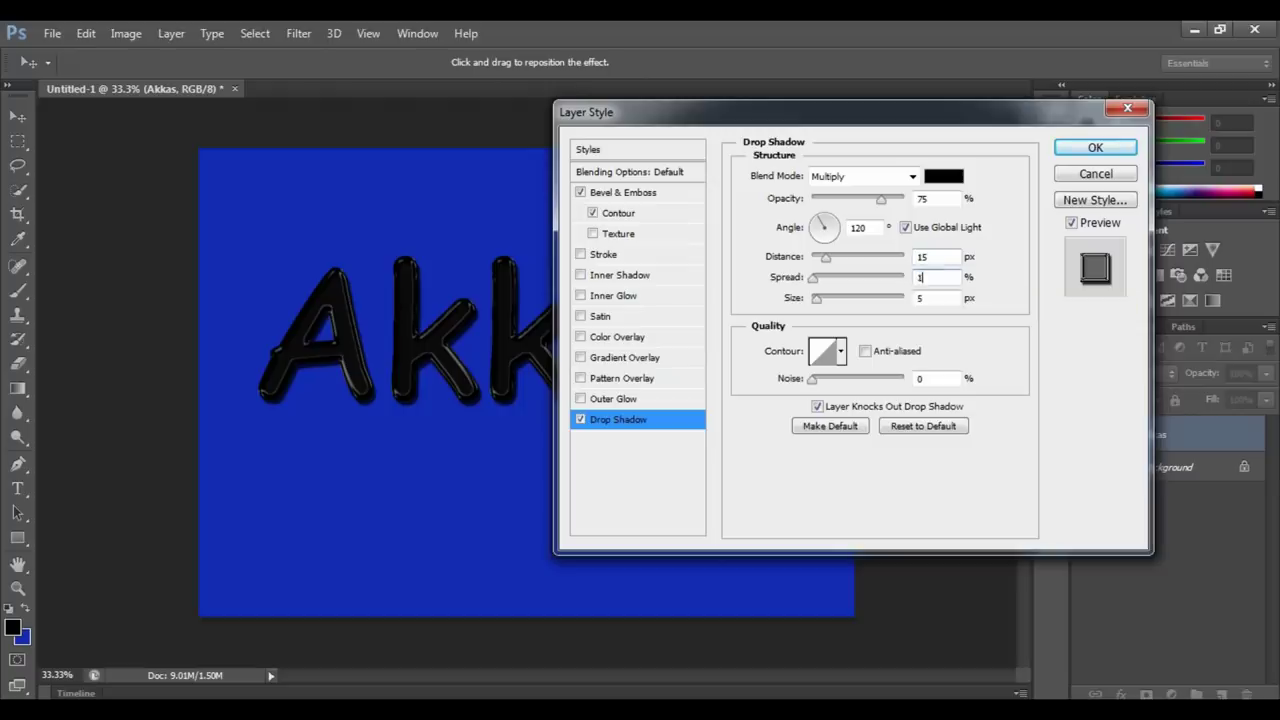
Finish the drop shadow at spread 10 and size 15, drop fill to 0%, and duplicate the layer.
key(Tab)
text(15)
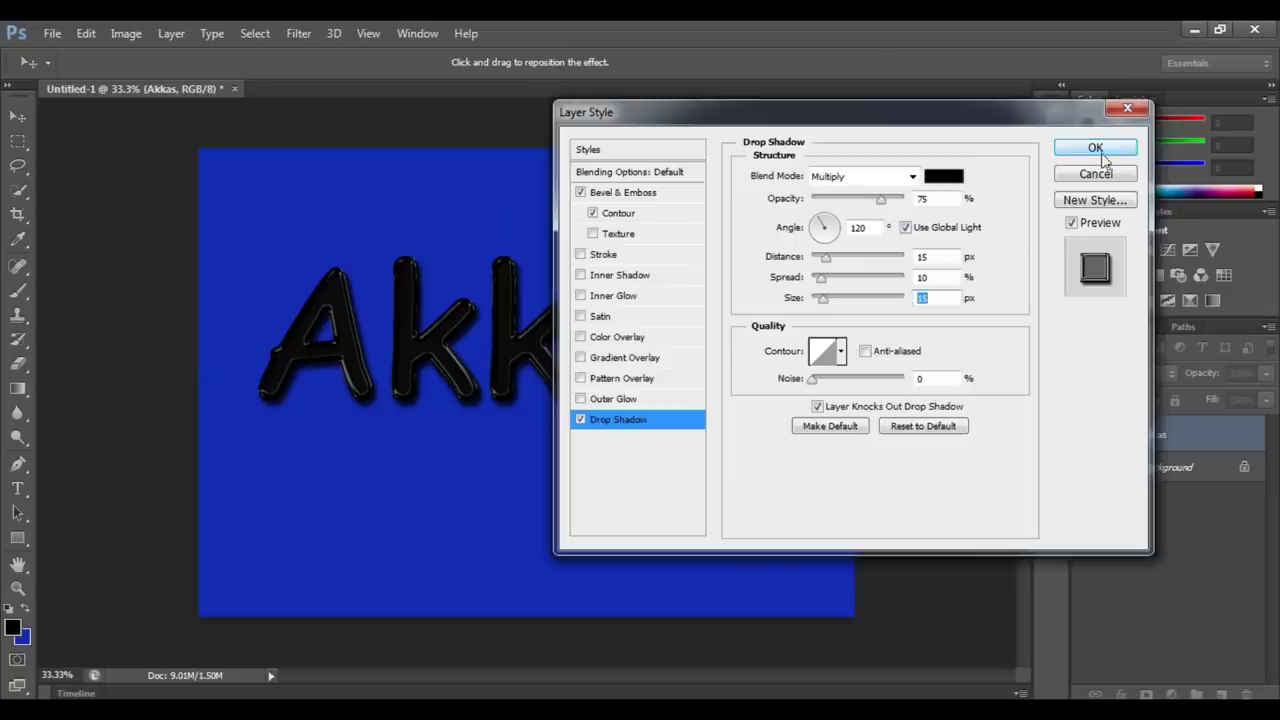
click(1100, 155)
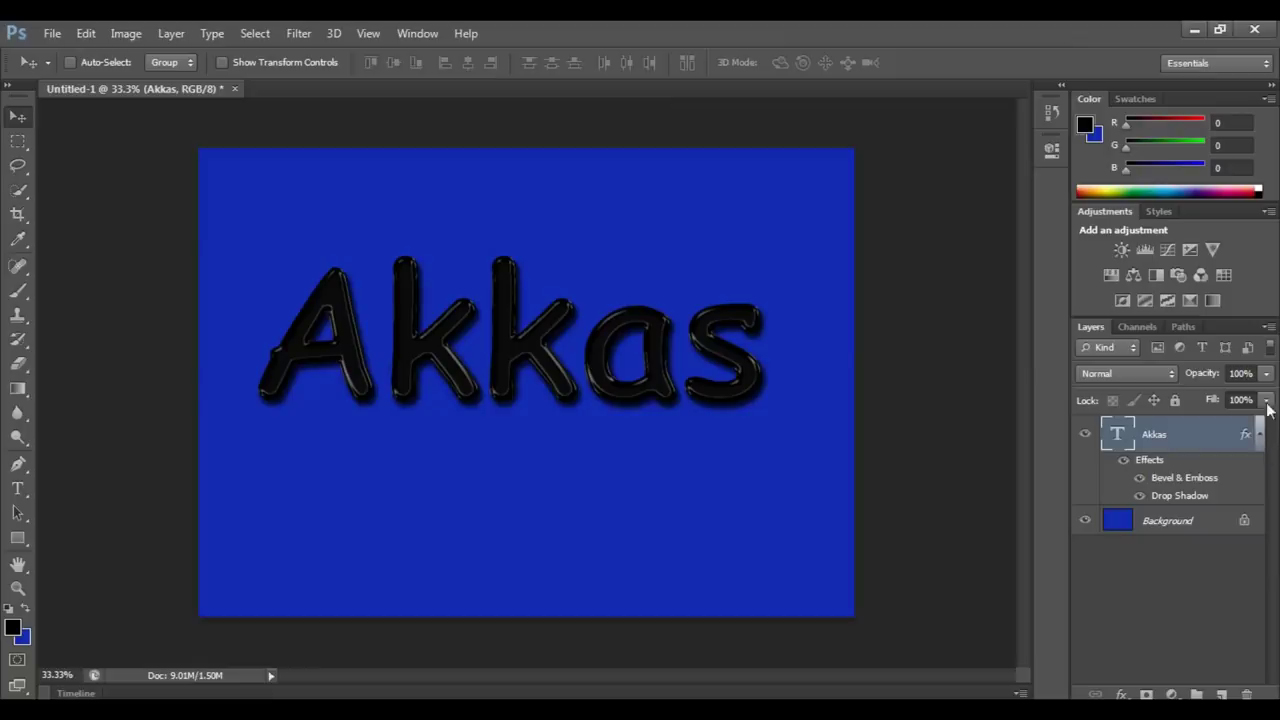
drag(1239, 307, 1166, 423)
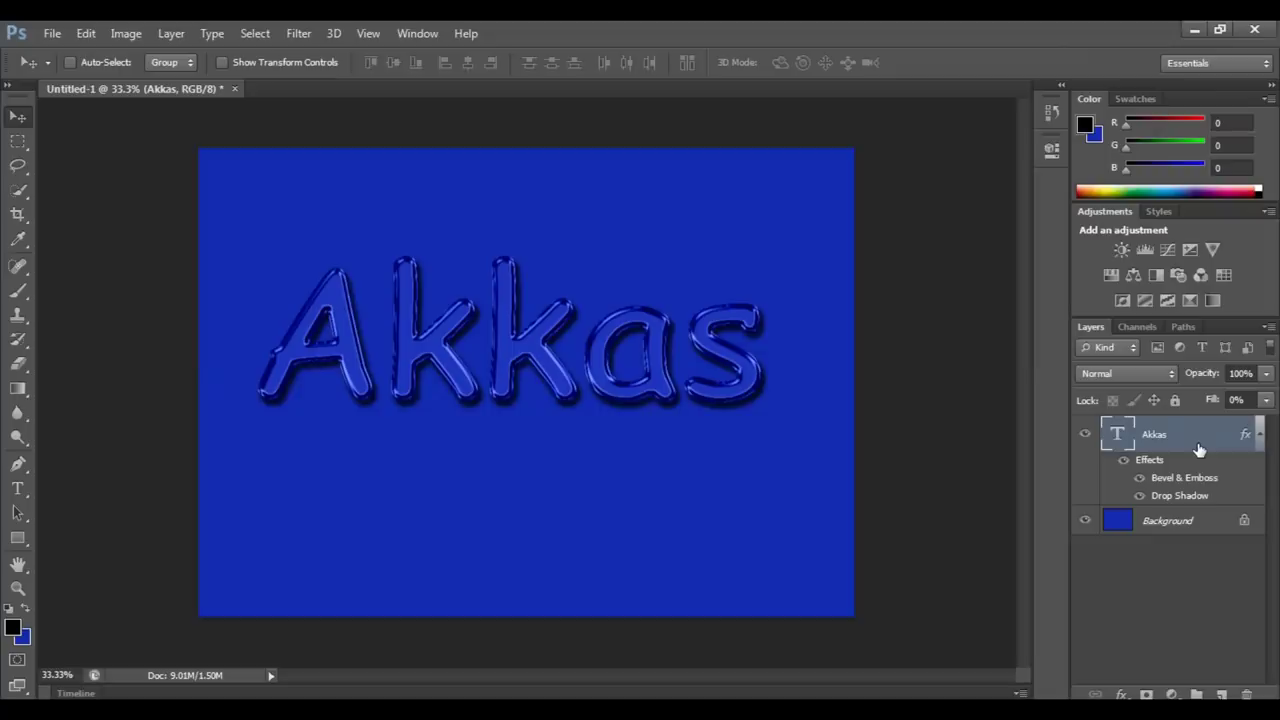
key(ctrl+j)
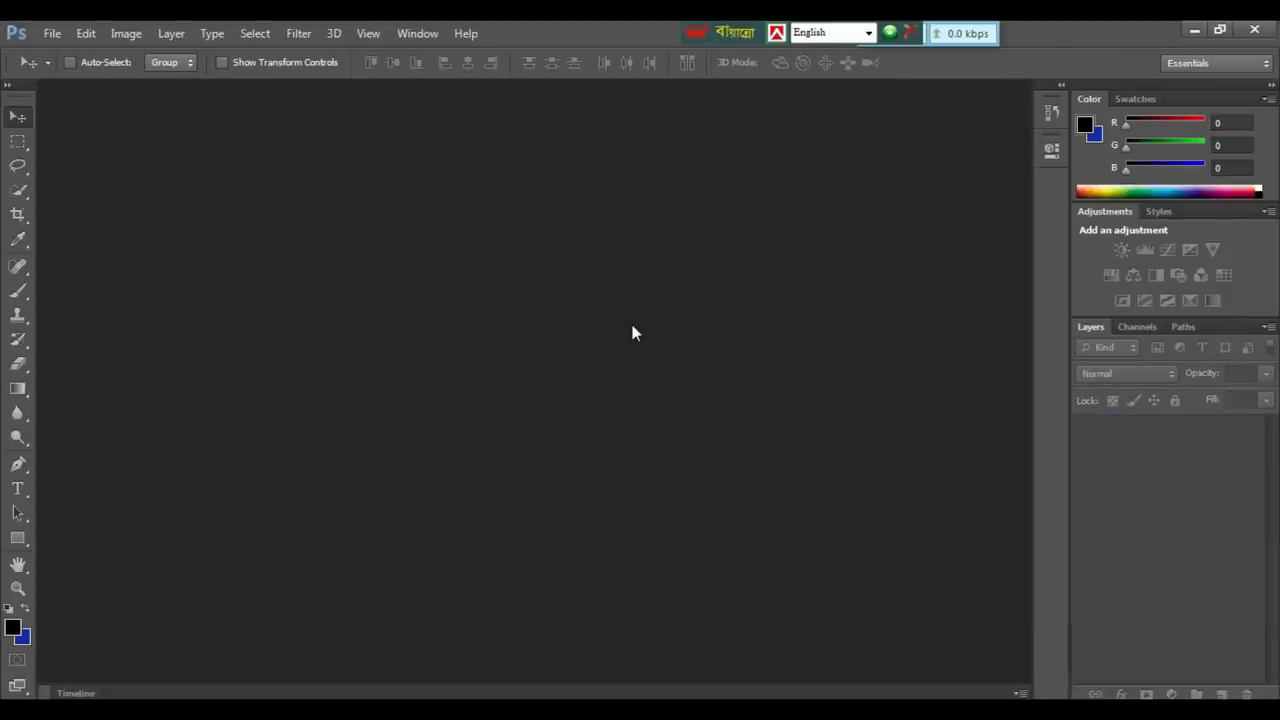
Create a new 7 × 5 inch, 300 pixels/inch document with a white background.
key(ctrl+n)
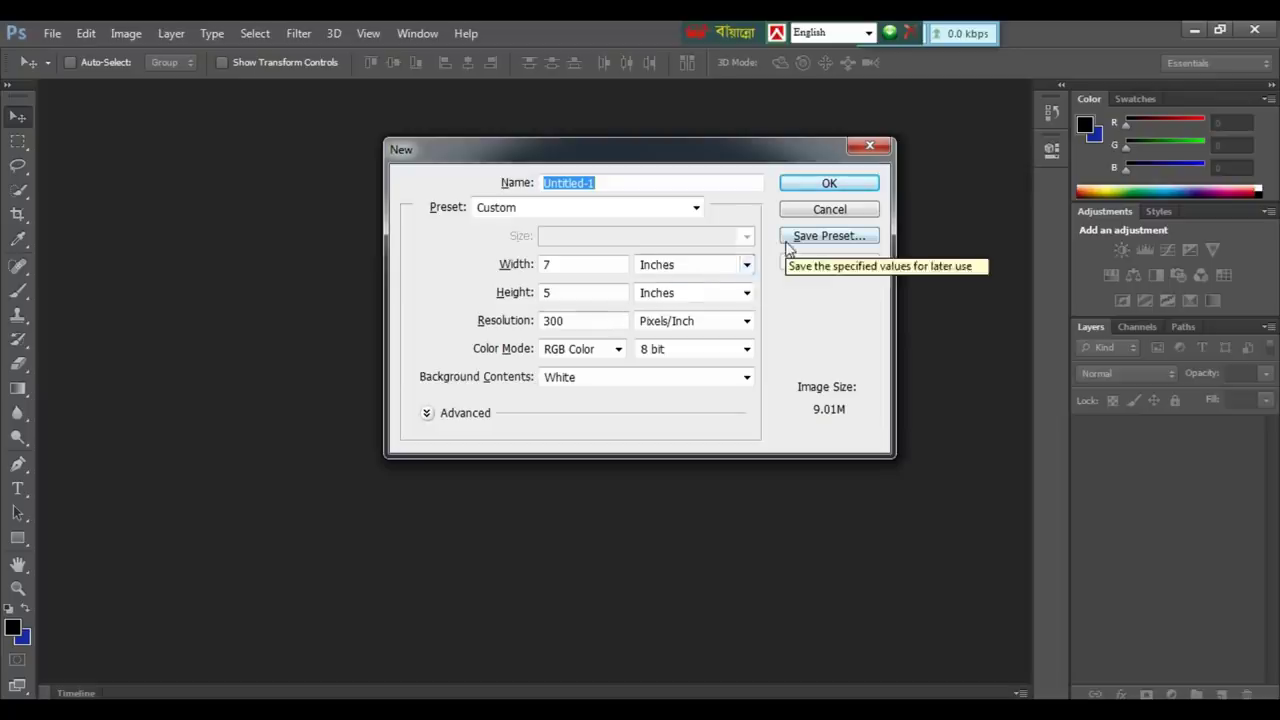
click(816, 190)
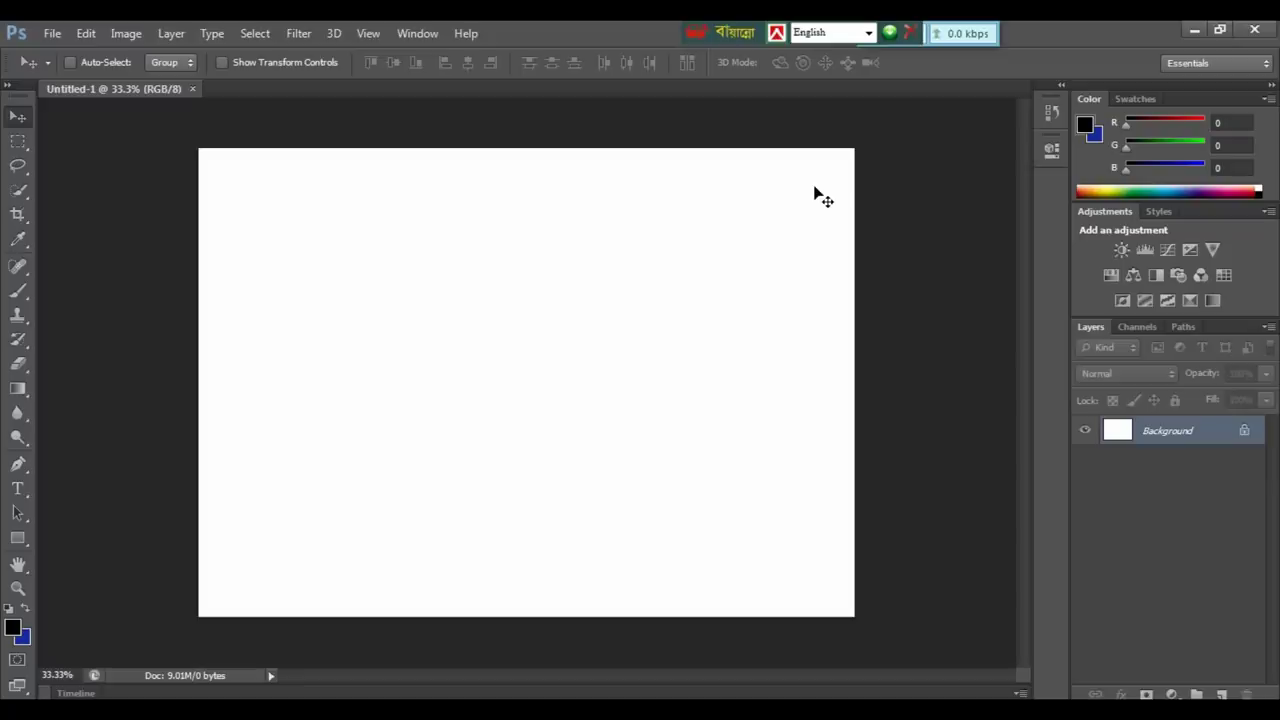
Make deep blue #142bb2 the background colour and fill the canvas with it.
key(d)
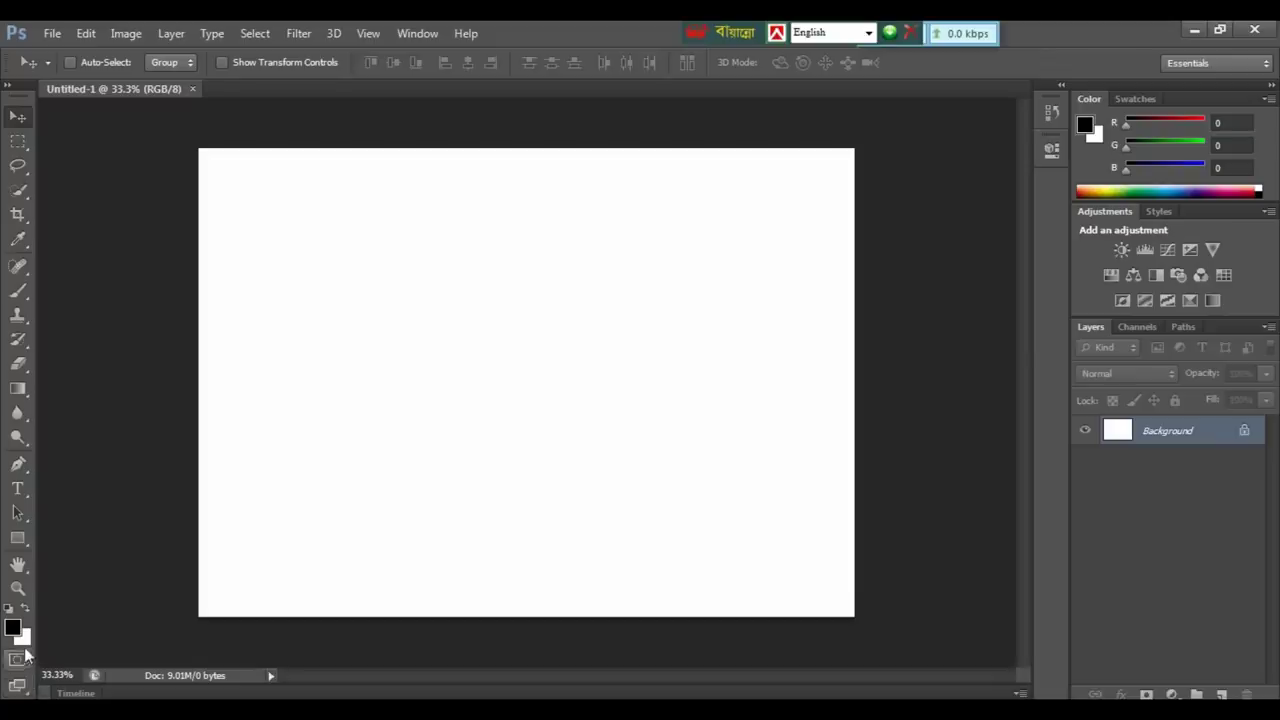
click(23, 643)
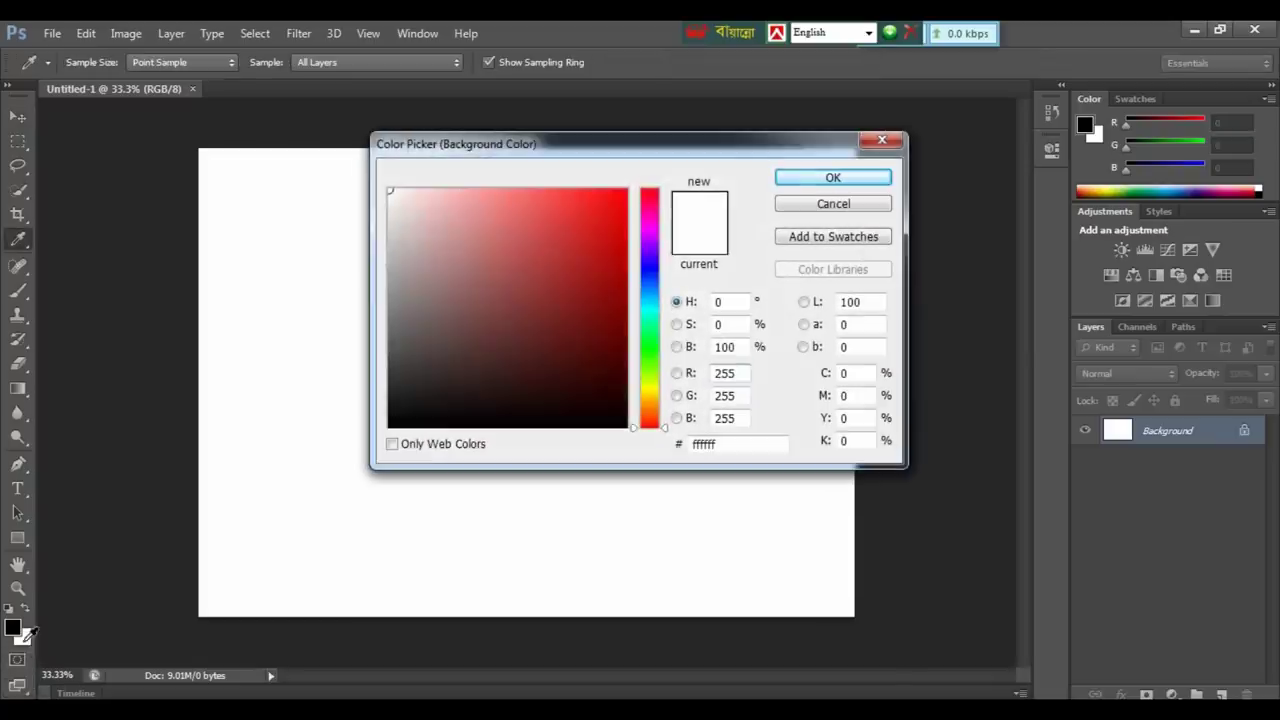
click(649, 274)
click(600, 261)
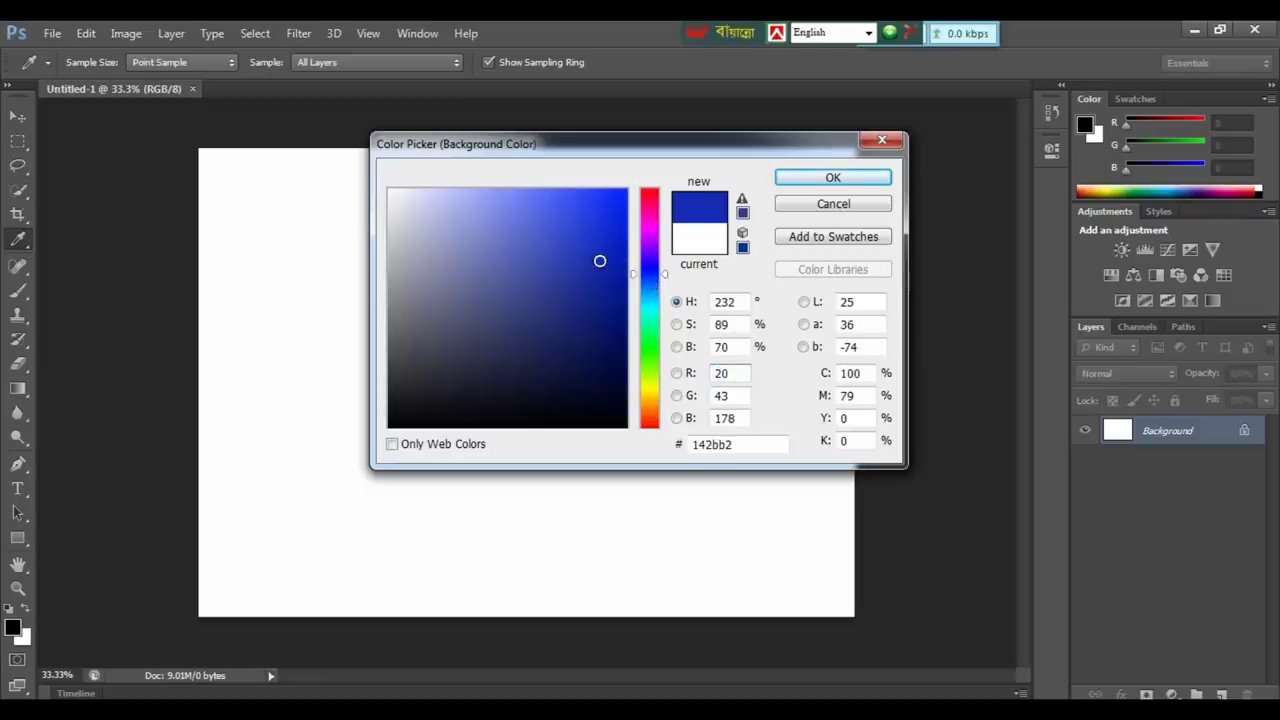
click(833, 178)
key(v)
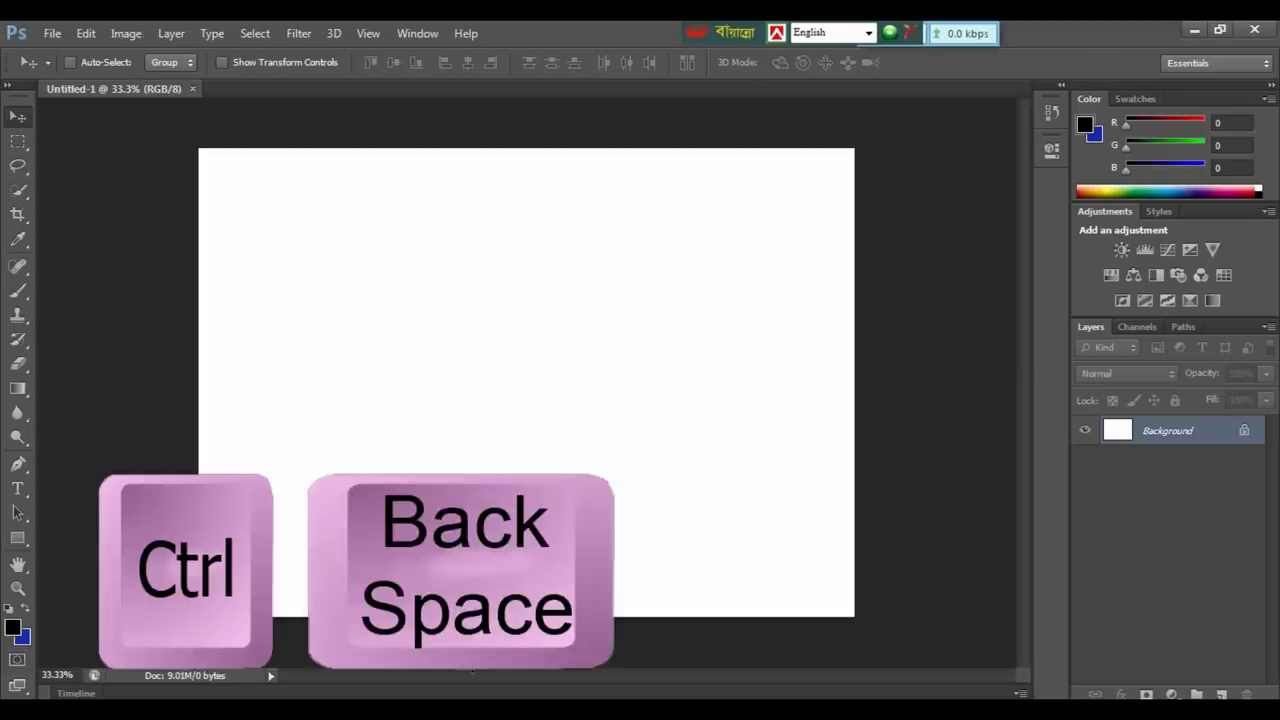
key(ctrl+BackSpace)
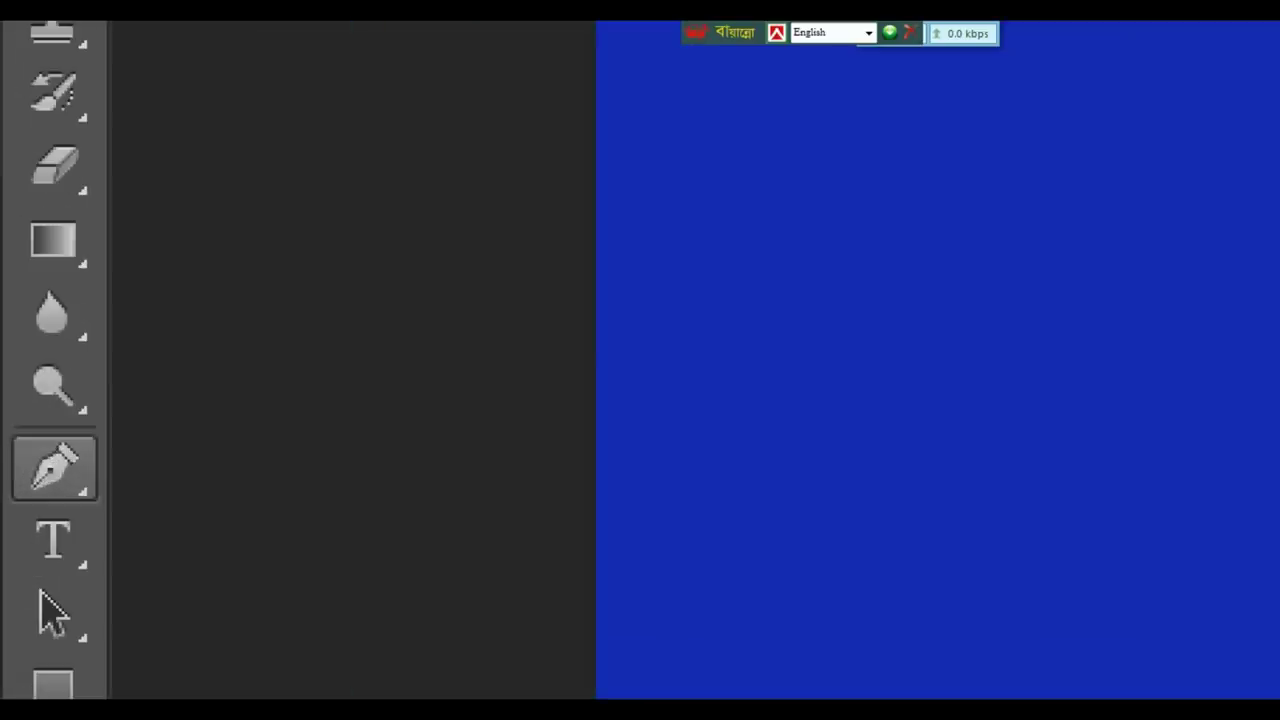
Type 'Akkas' in 72 pt bold Comic Sans MS on the canvas and commit it.
click(18, 466)
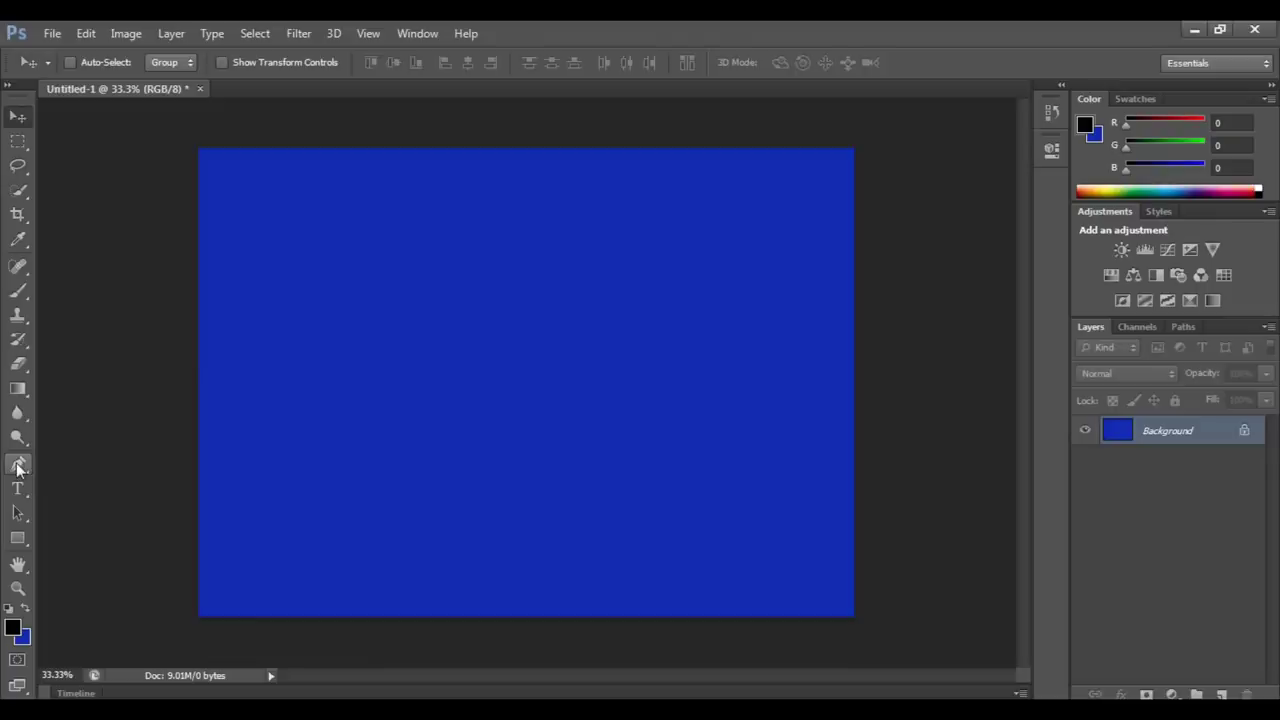
click(53, 542)
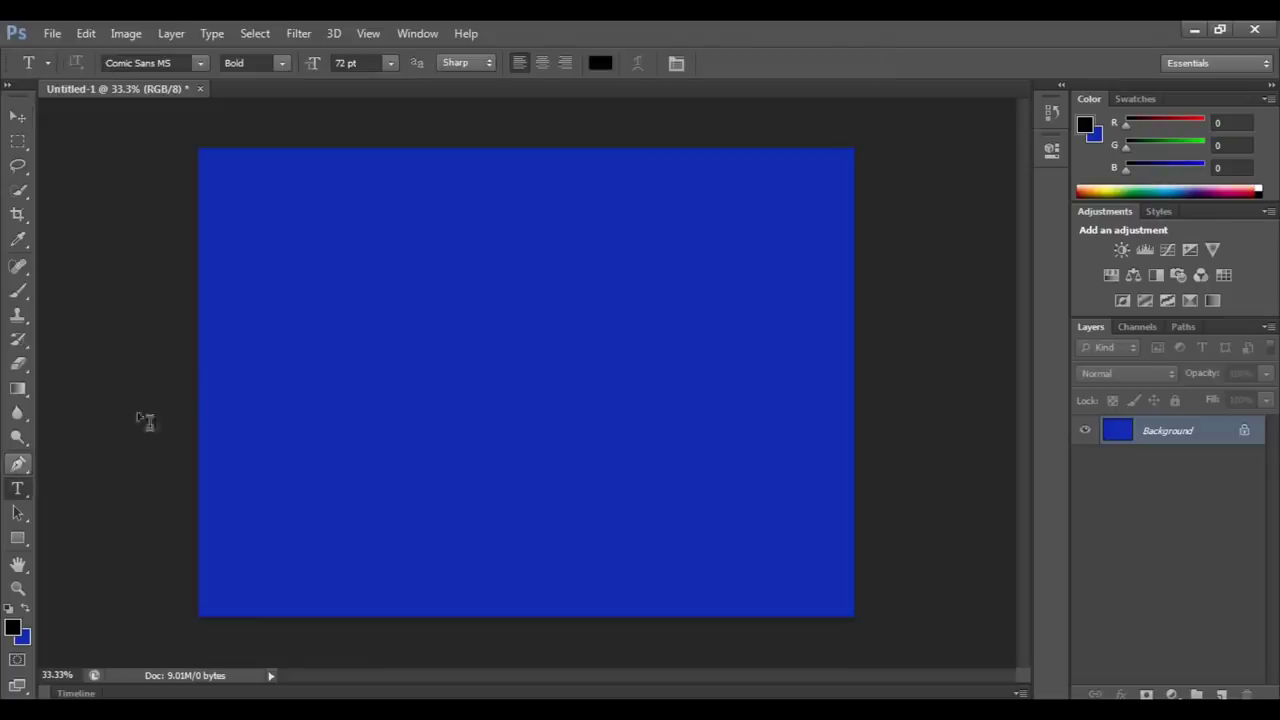
click(270, 362)
text(Akkas)
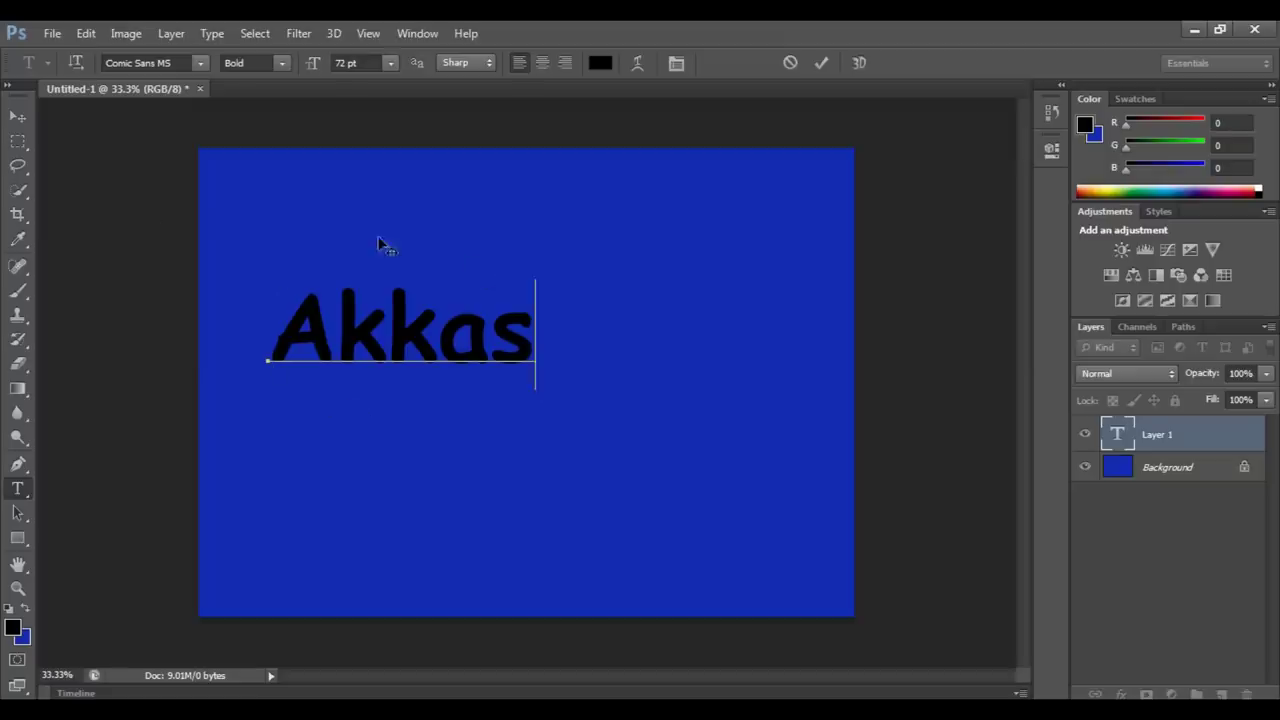
click(20, 118)
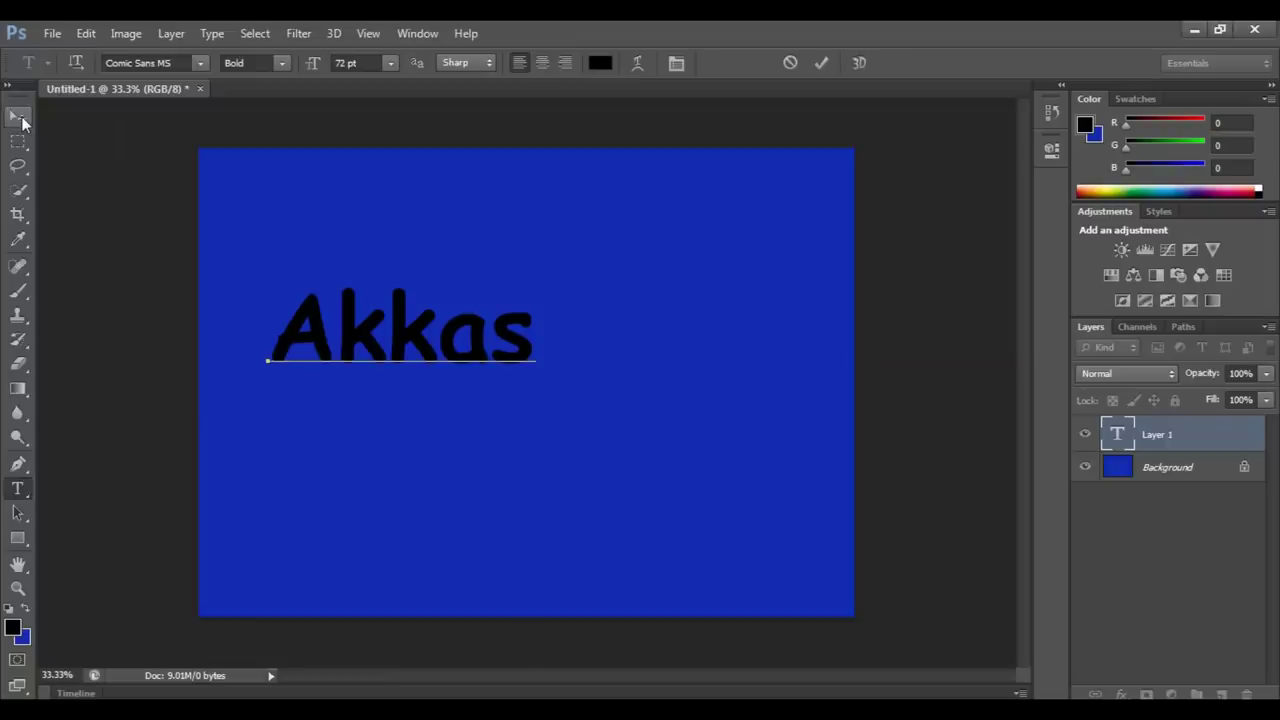
Move the Akkas text up and right, then scale it to about 194% and apply.
click(20, 118)
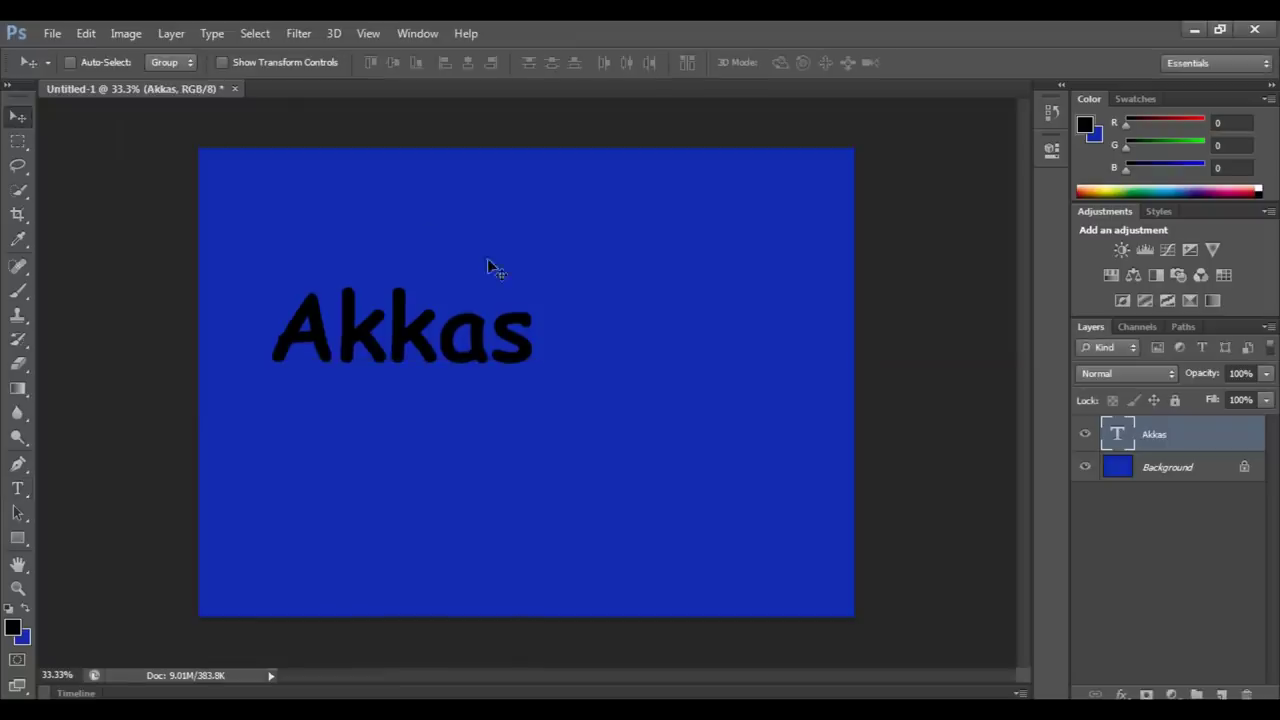
drag(431, 336, 517, 413)
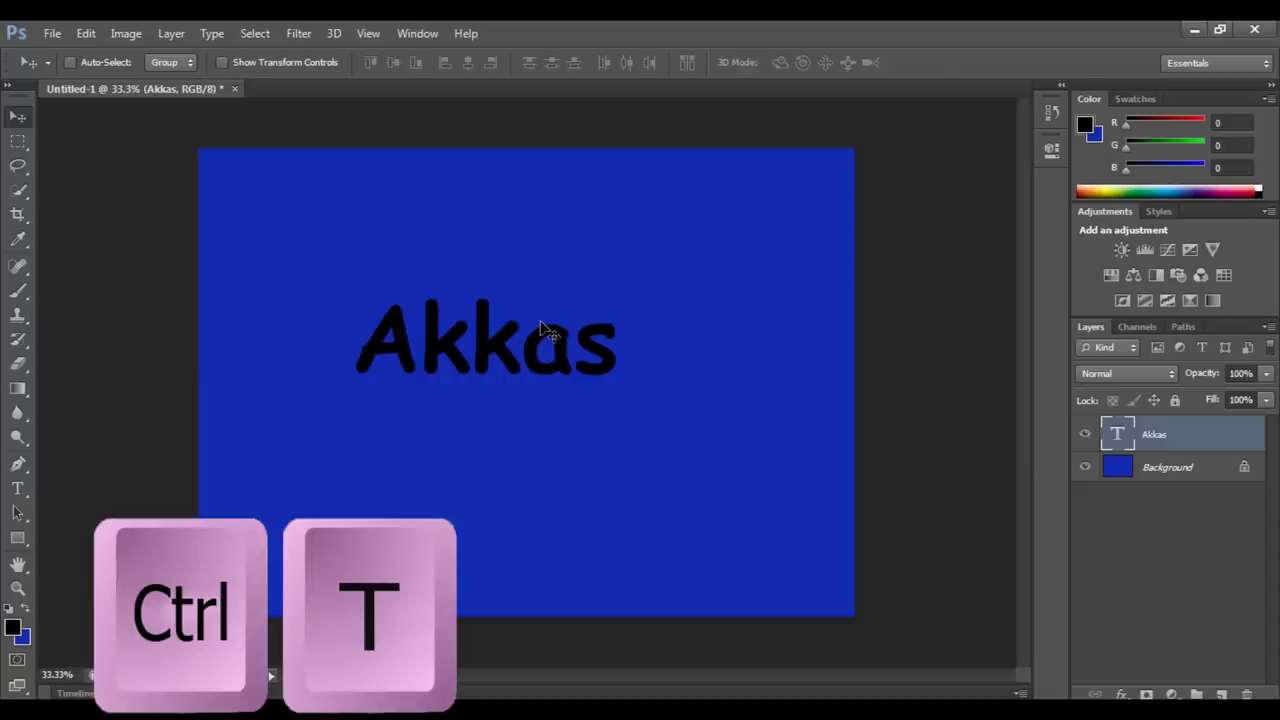
key(ctrl+t)
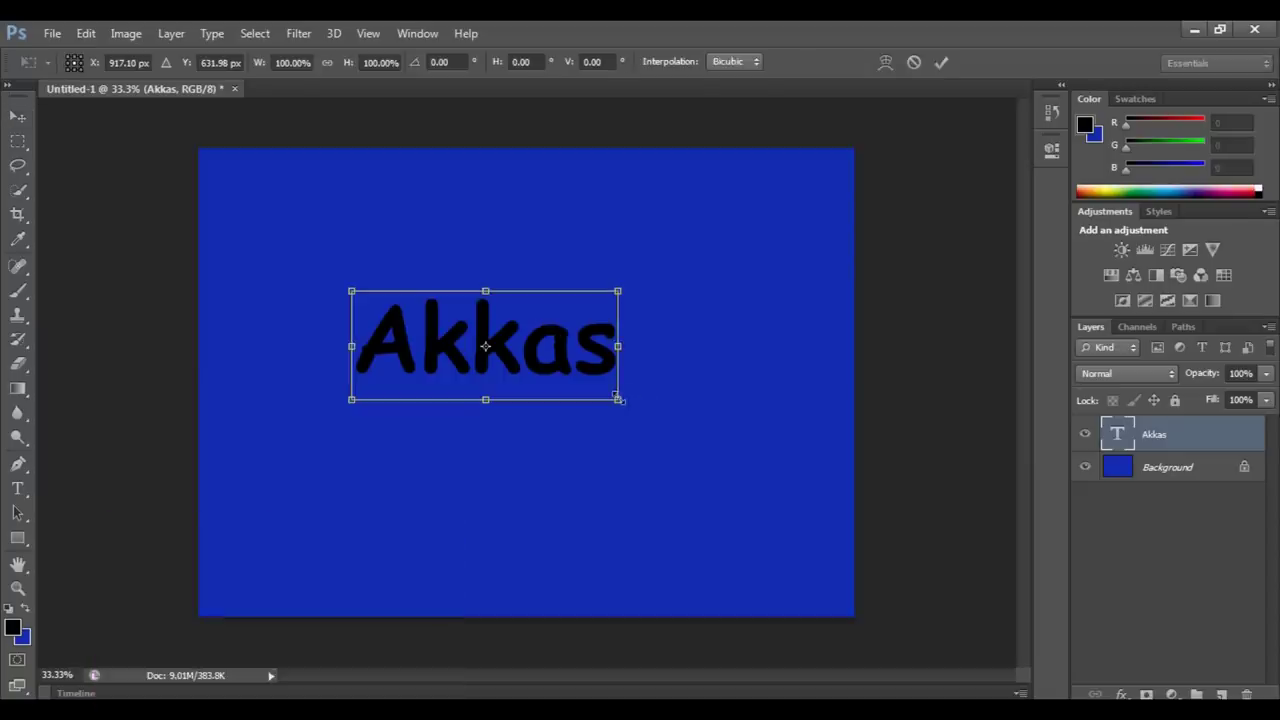
drag(619, 398, 729, 491)
drag(704, 347, 728, 348)
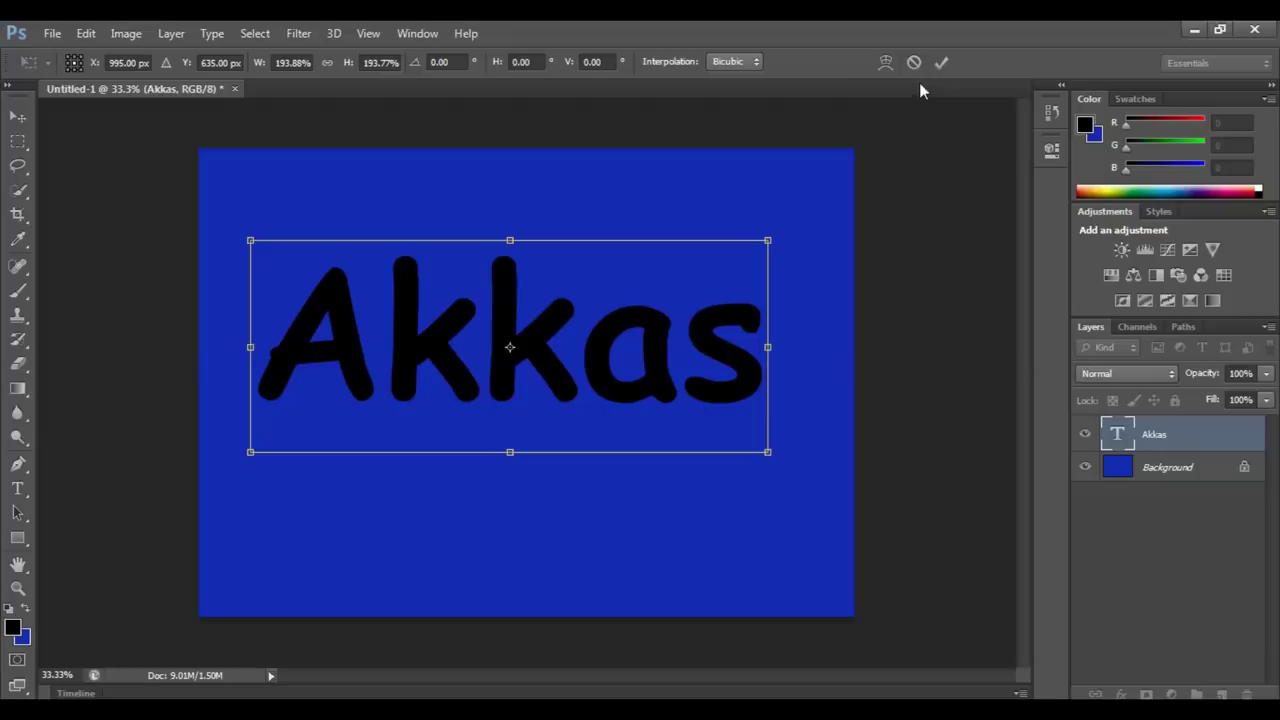
click(941, 62)
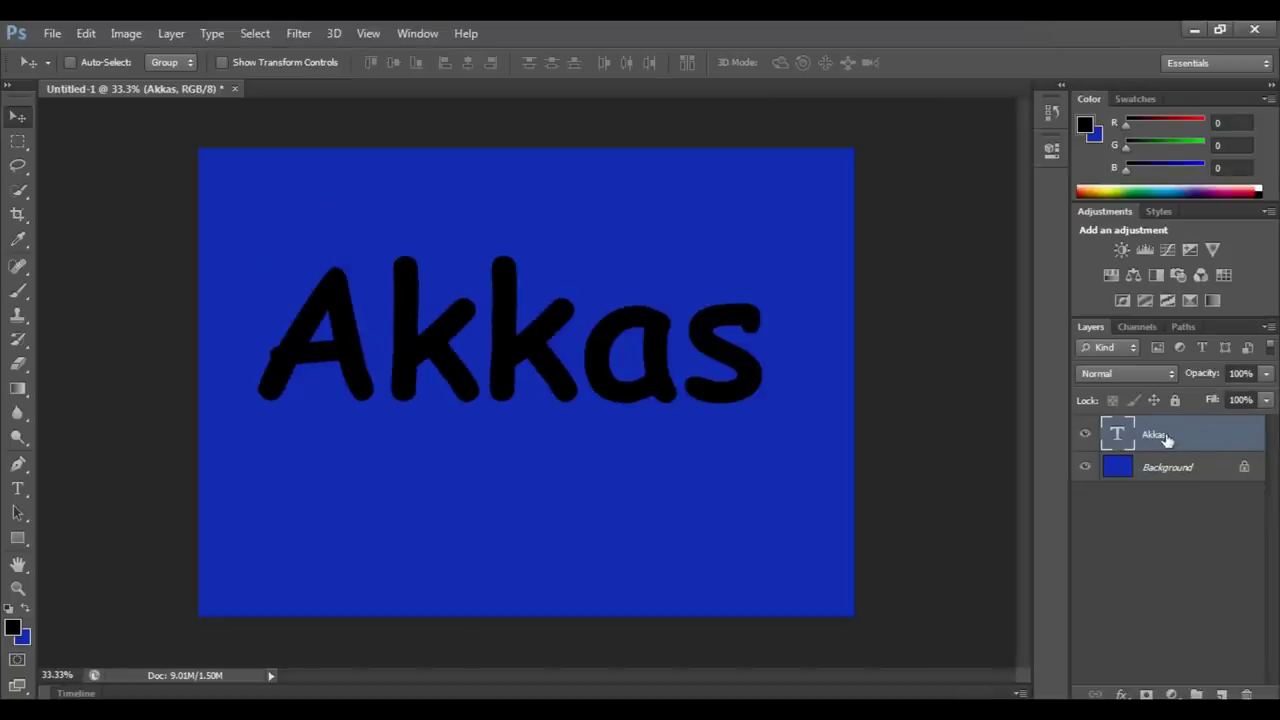
Turn on Bevel & Emboss for the Akkas layer through its Blending Options.
right_click(1164, 436)
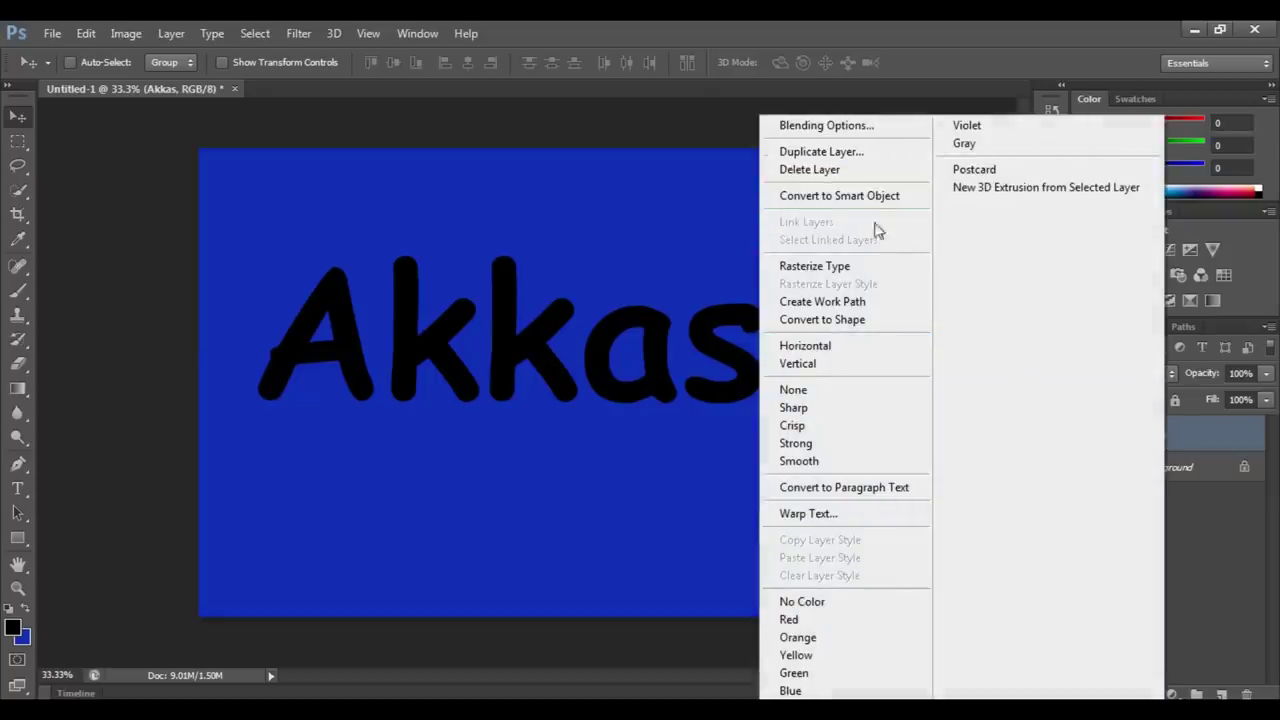
click(867, 178)
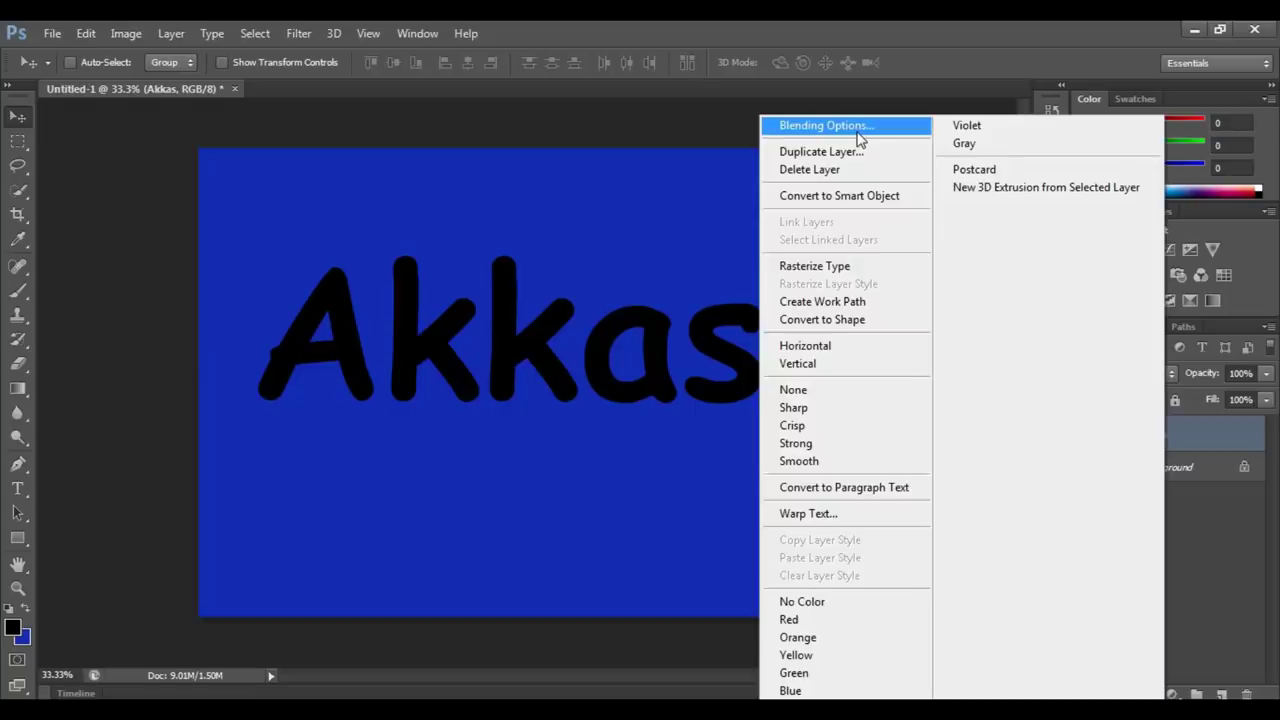
click(856, 131)
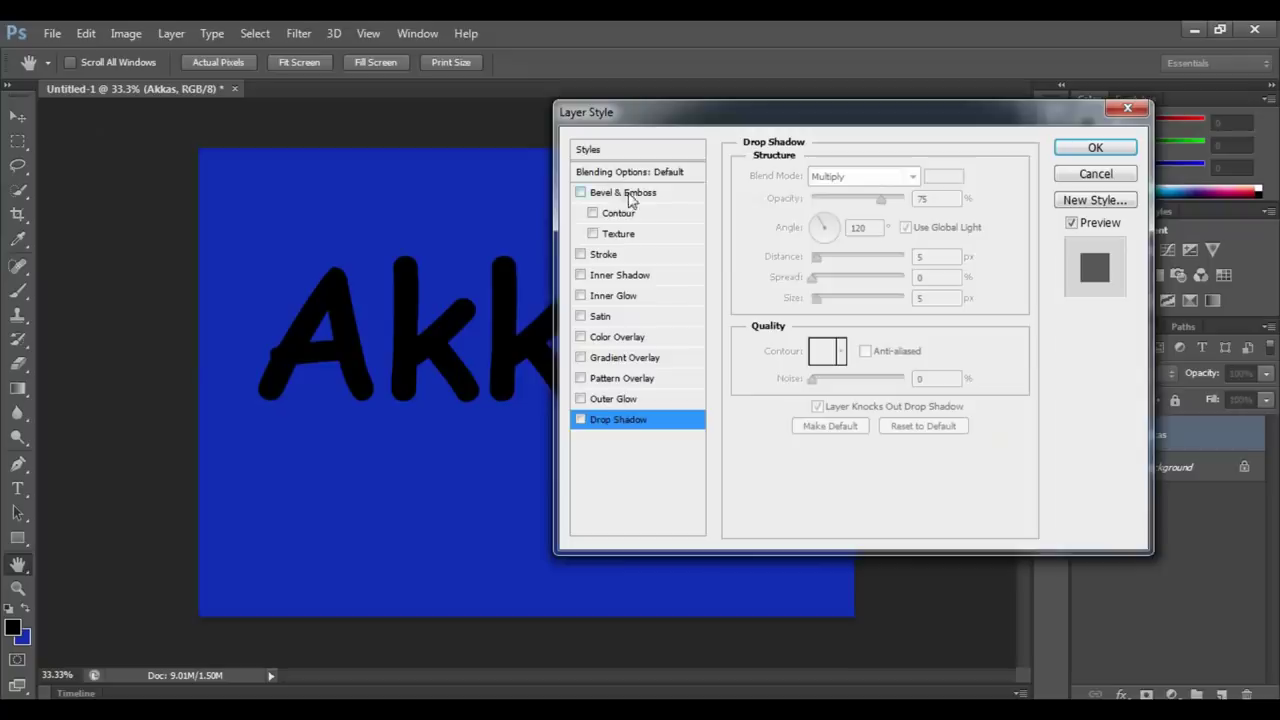
click(628, 194)
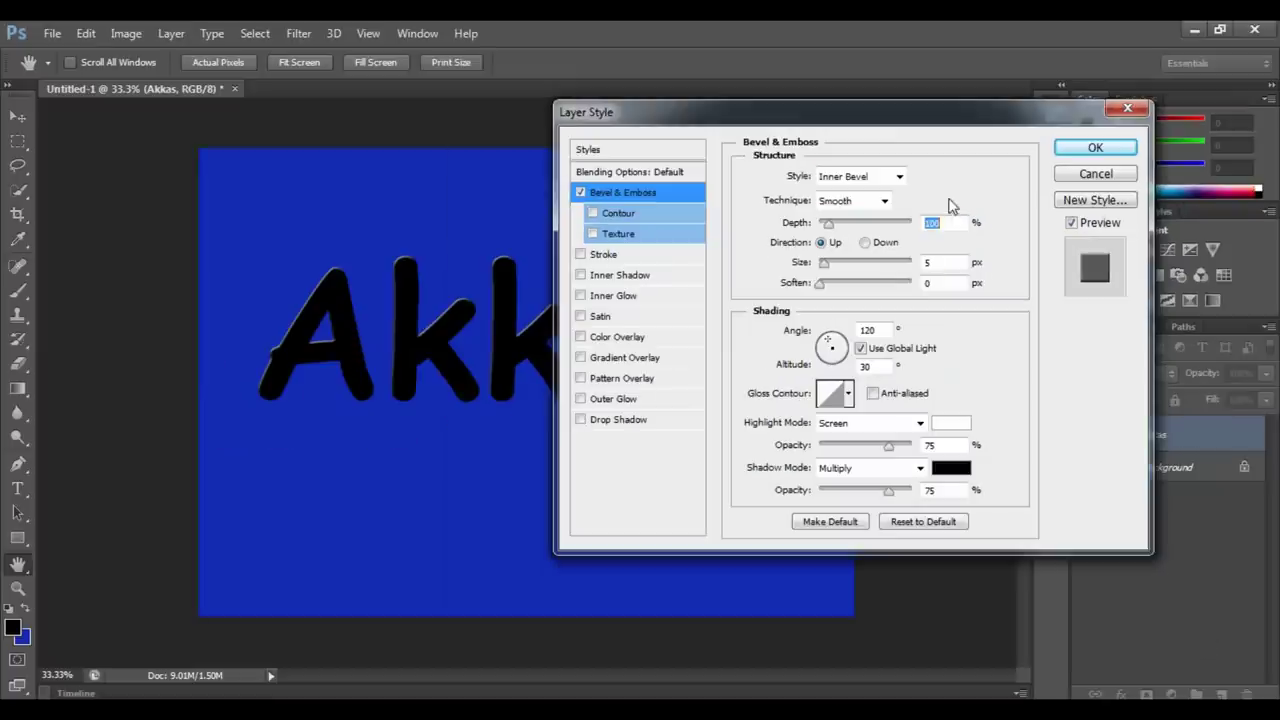
Enter bevel Depth 200, Size 15 and Soften 2.
double_click(928, 252)
text(200)
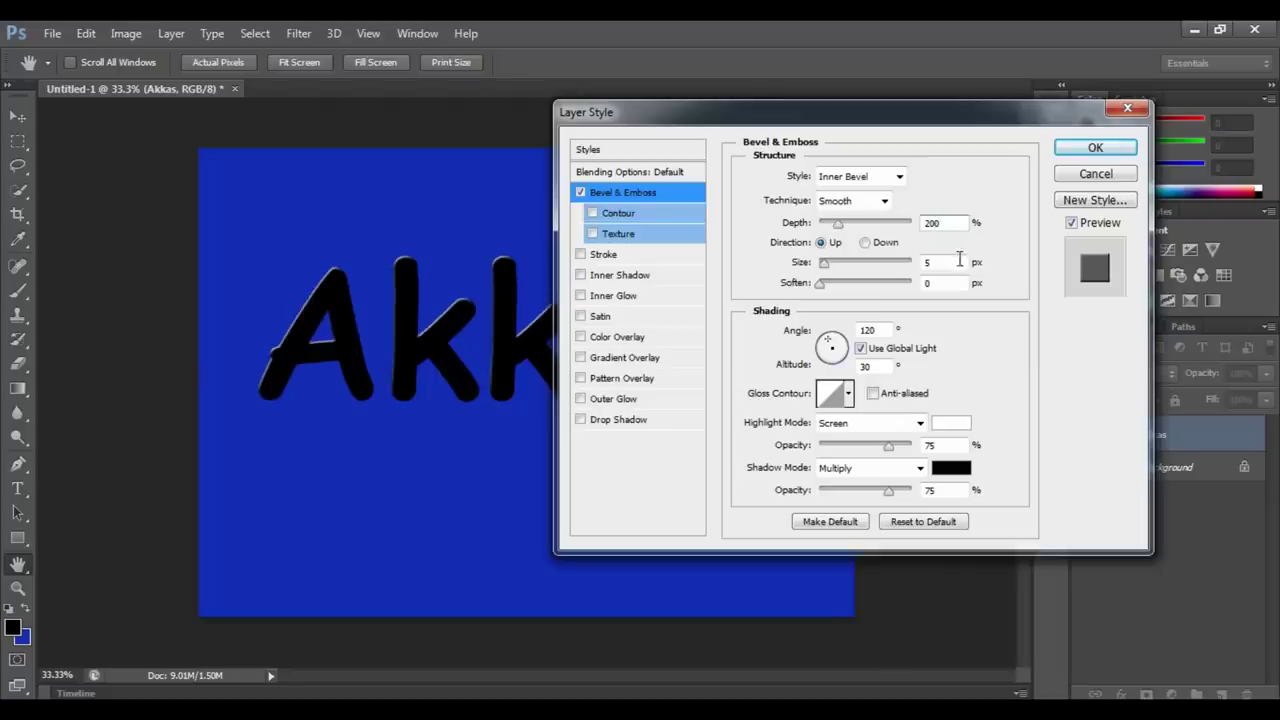
double_click(931, 263)
text(15)
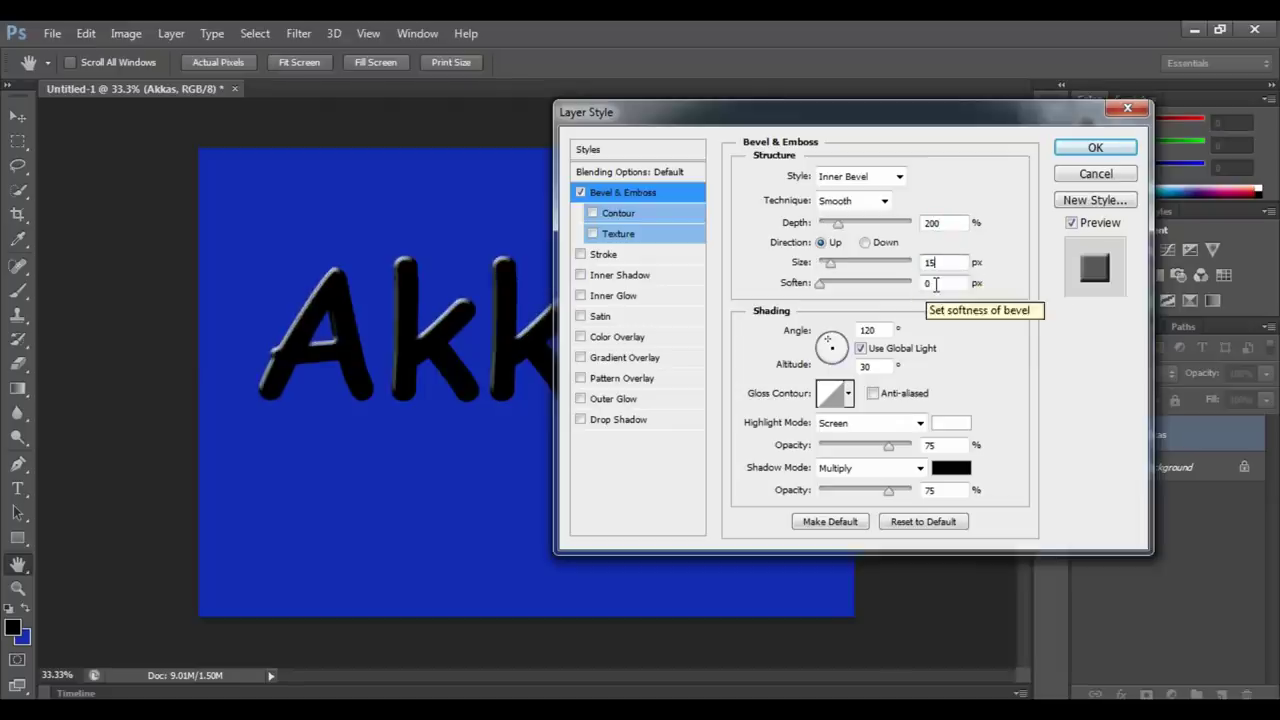
double_click(930, 283)
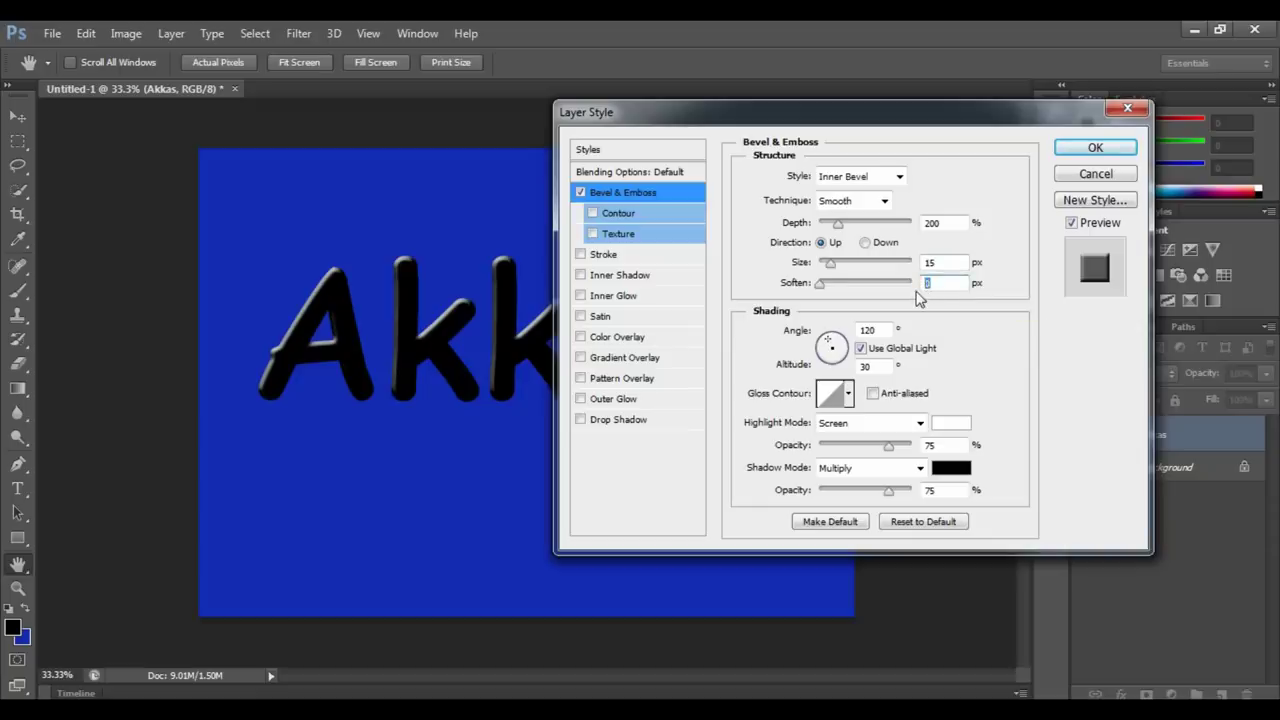
text(2)
Choose the Ring preset for the bevel's gloss contour.
click(834, 394)
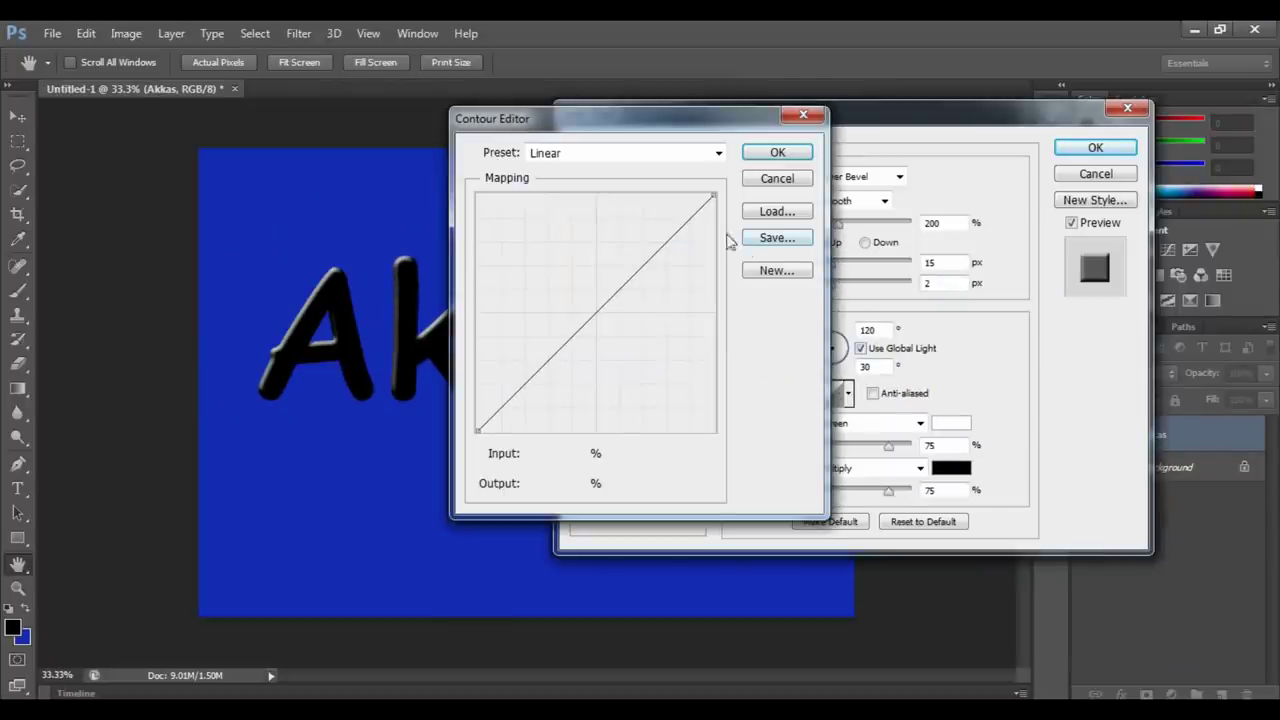
click(633, 160)
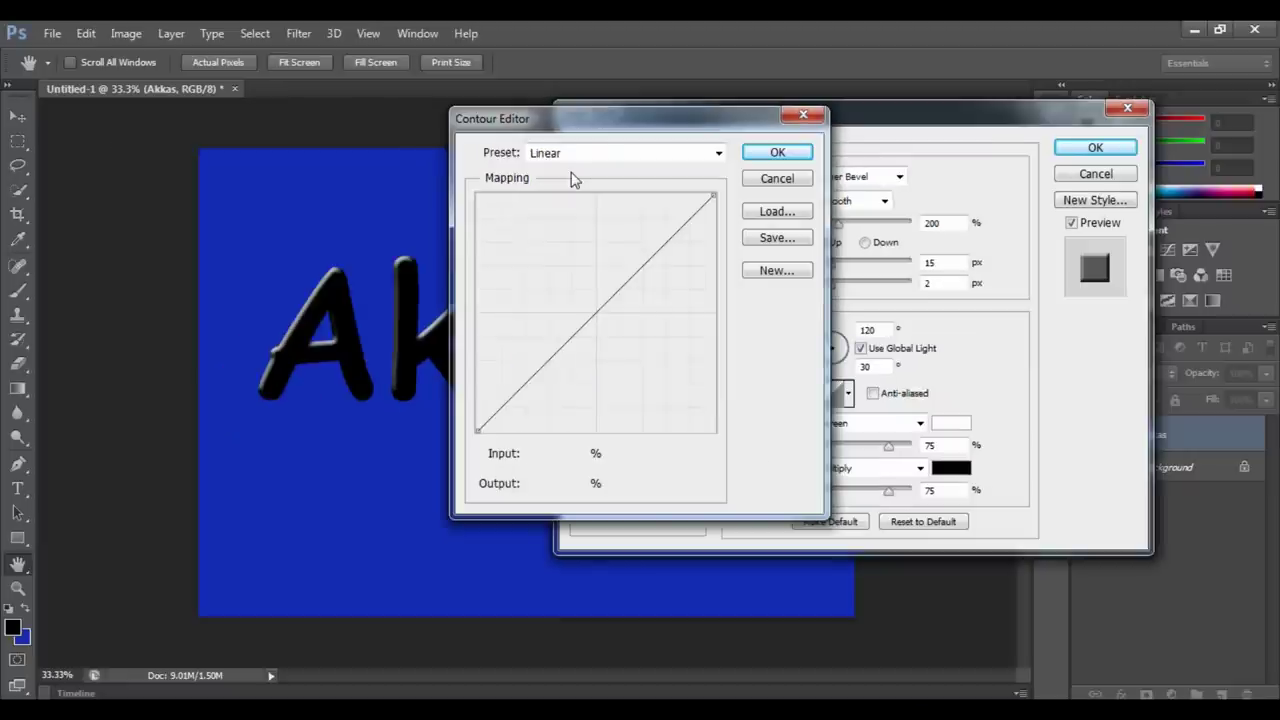
click(537, 375)
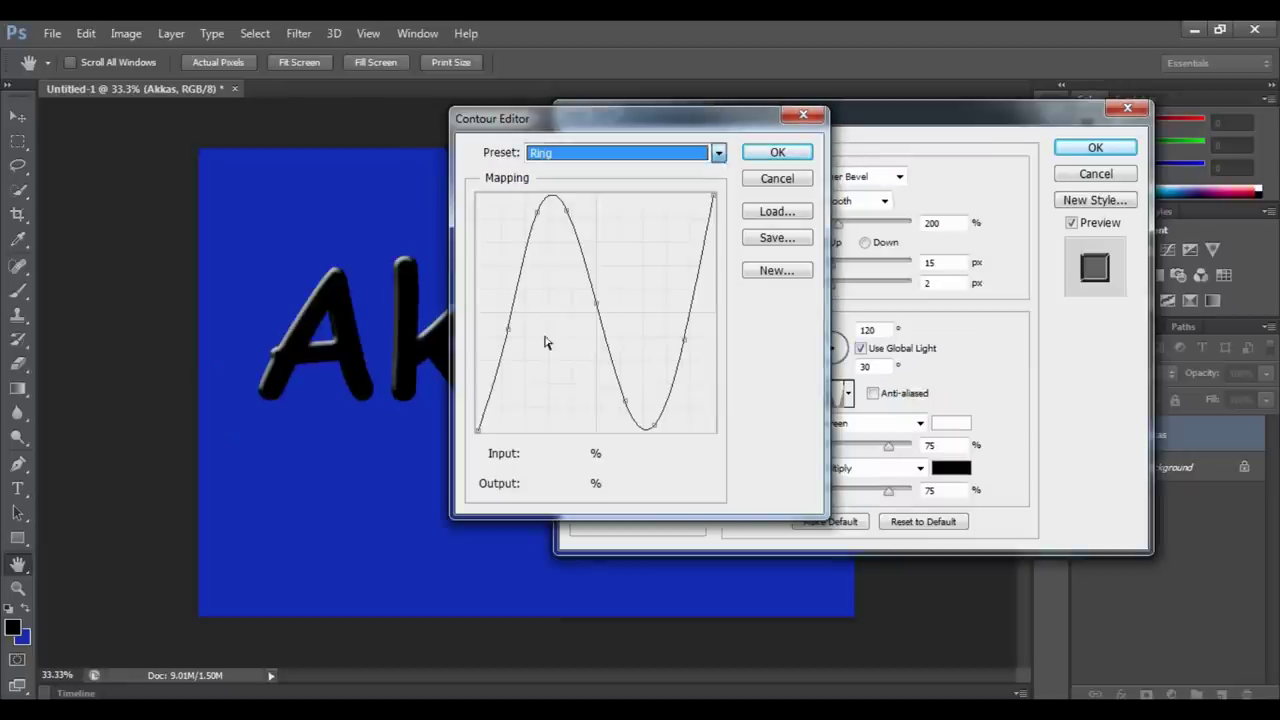
click(778, 154)
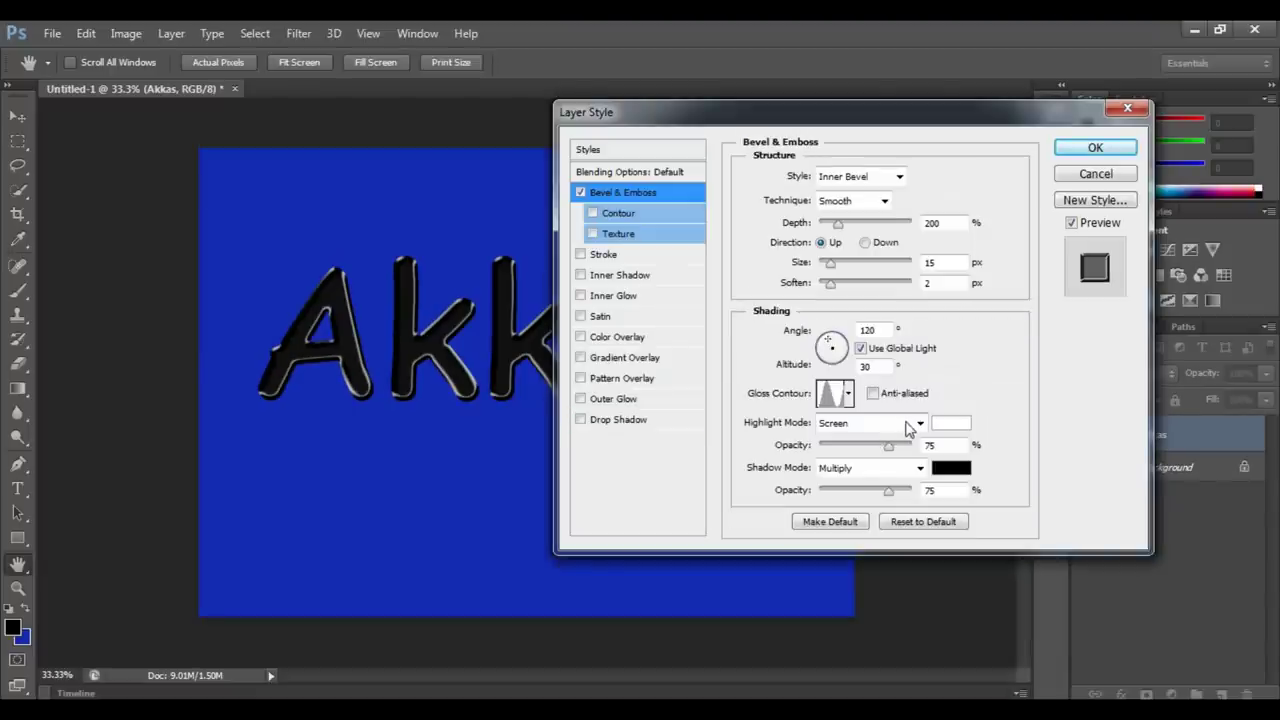
Set the bevel highlights to Linear Dodge (Add) at 50% opacity.
click(920, 390)
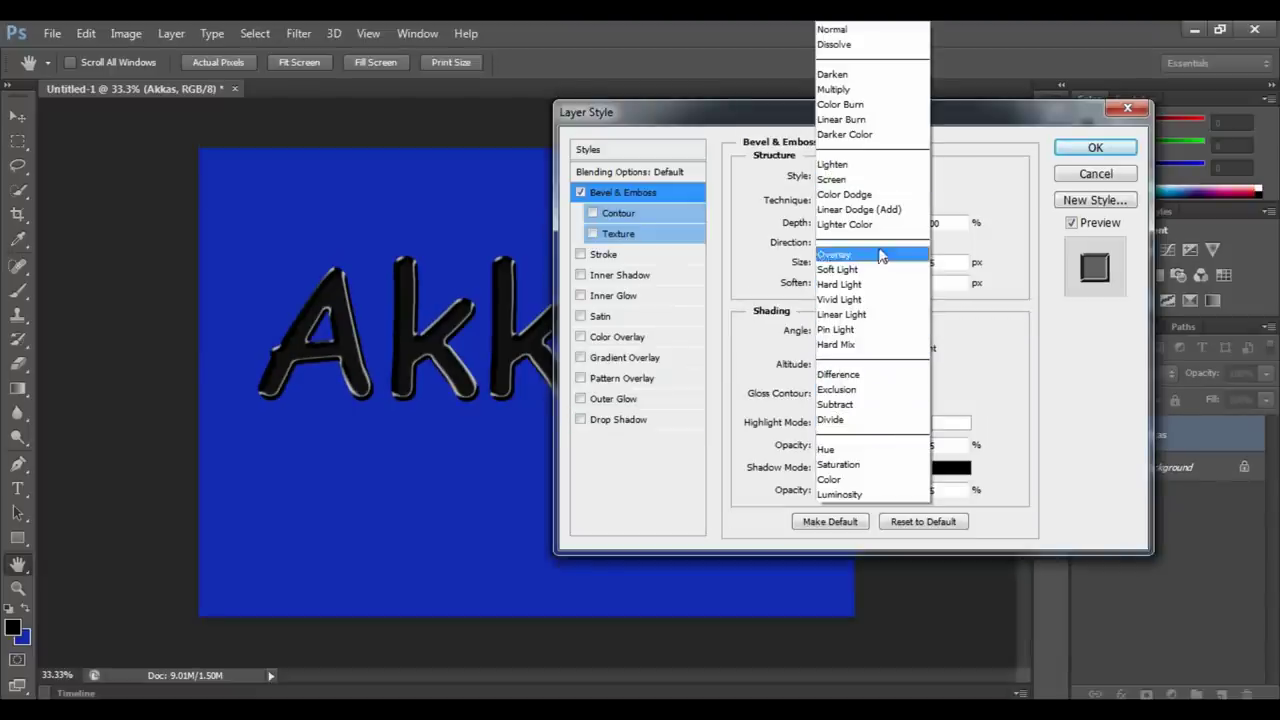
click(868, 209)
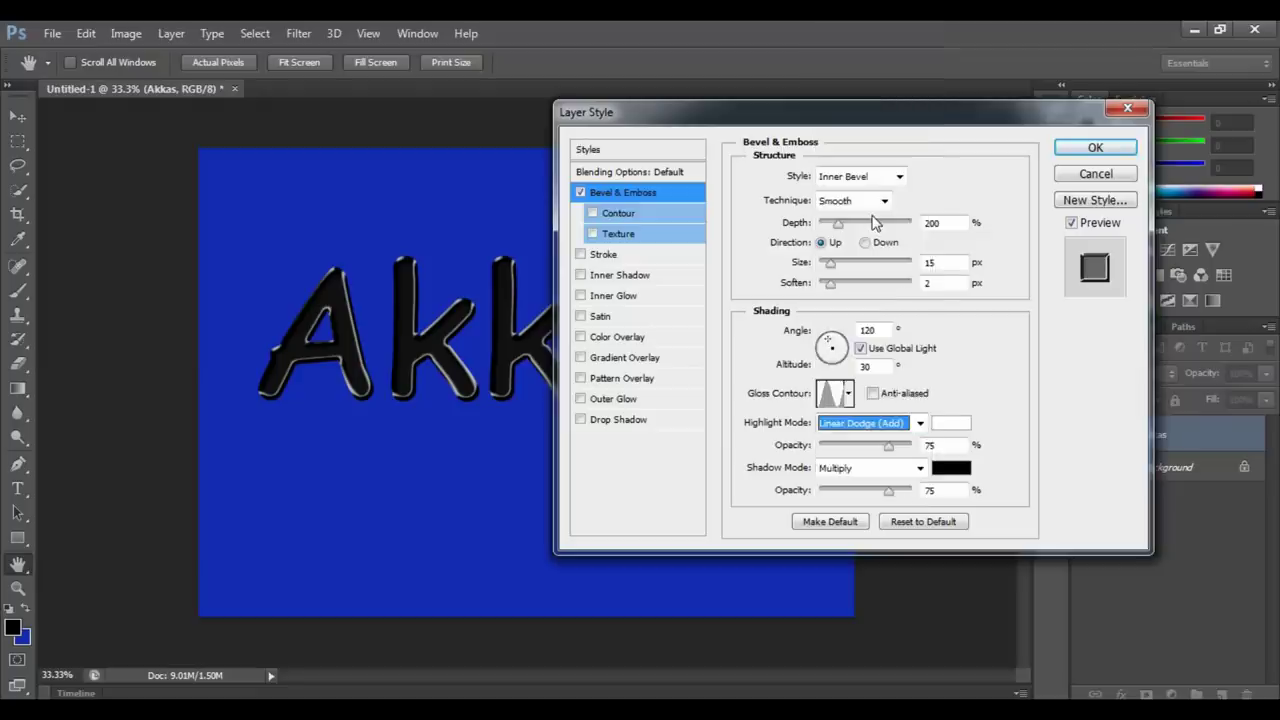
click(935, 446)
double_click(935, 446)
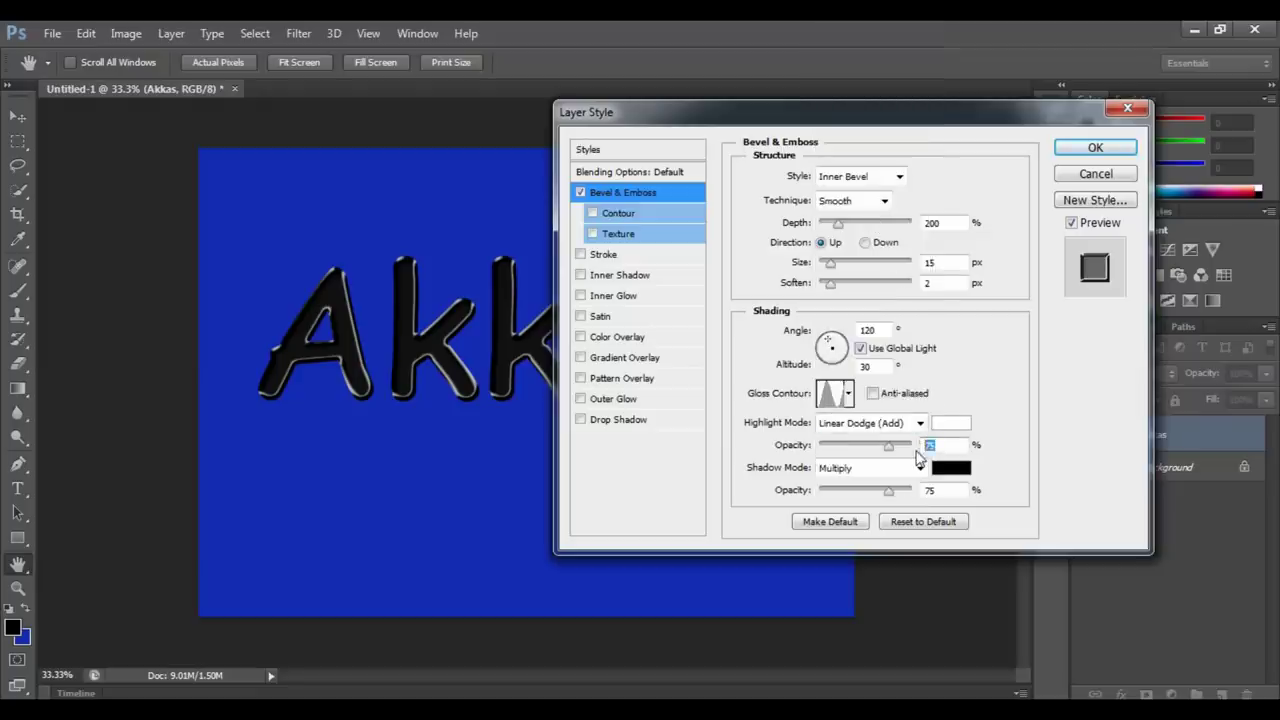
text(50)
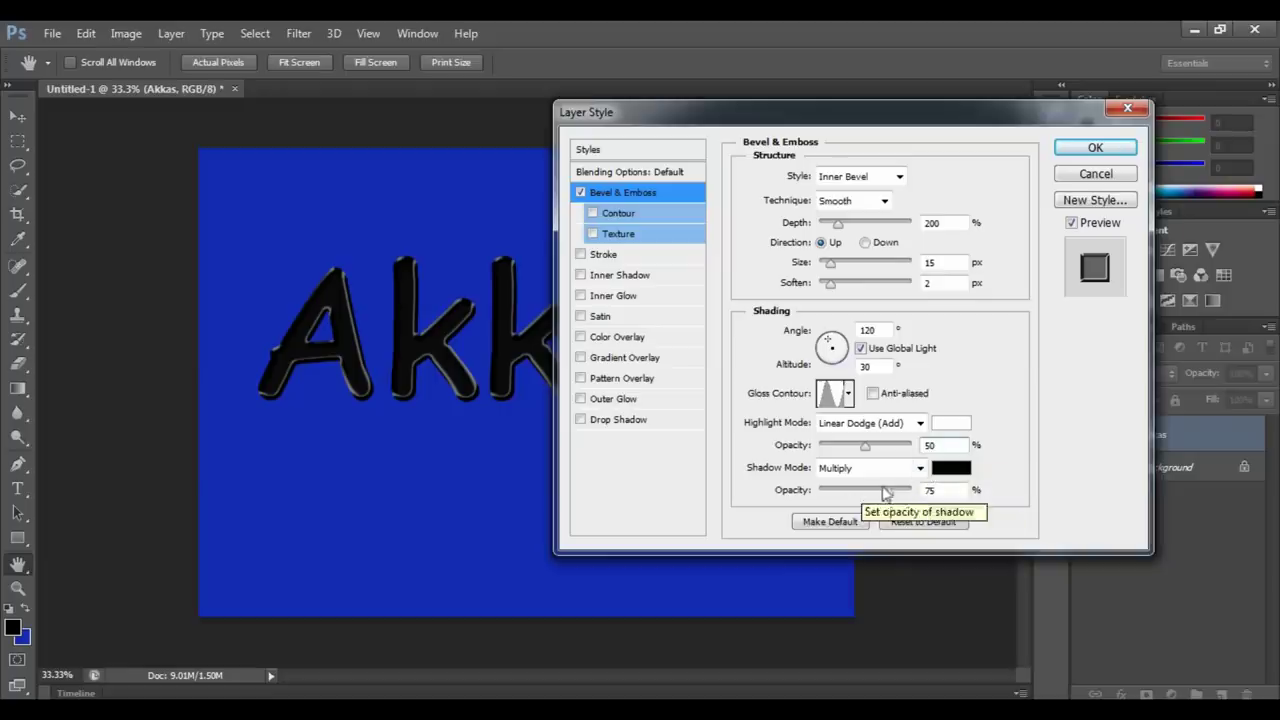
Set the bevel shadows to Linear Burn at 50% opacity.
click(920, 469)
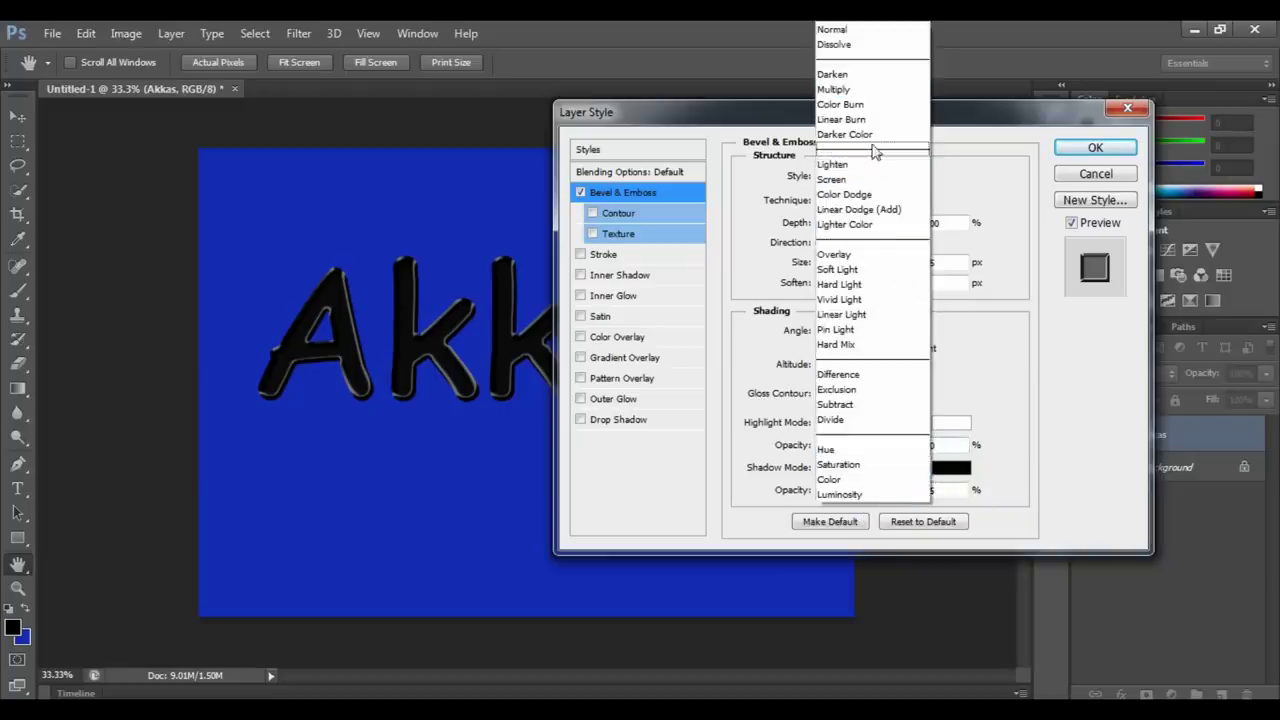
click(853, 121)
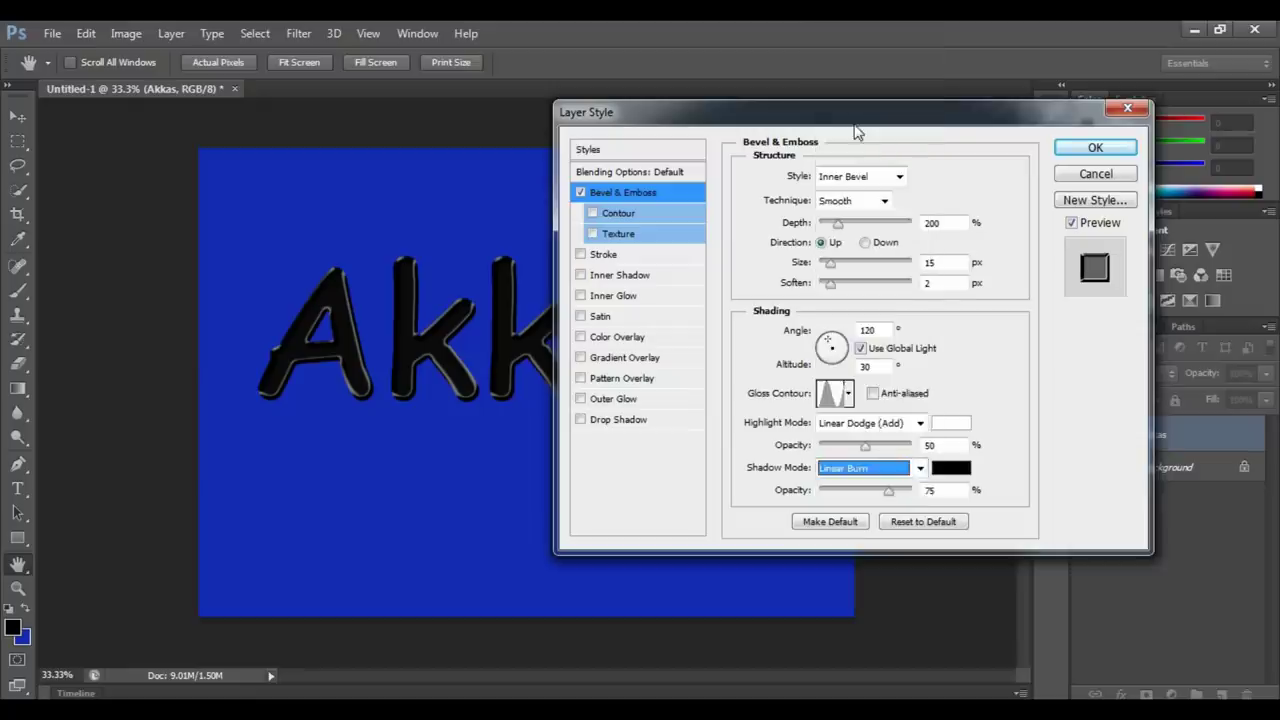
double_click(930, 490)
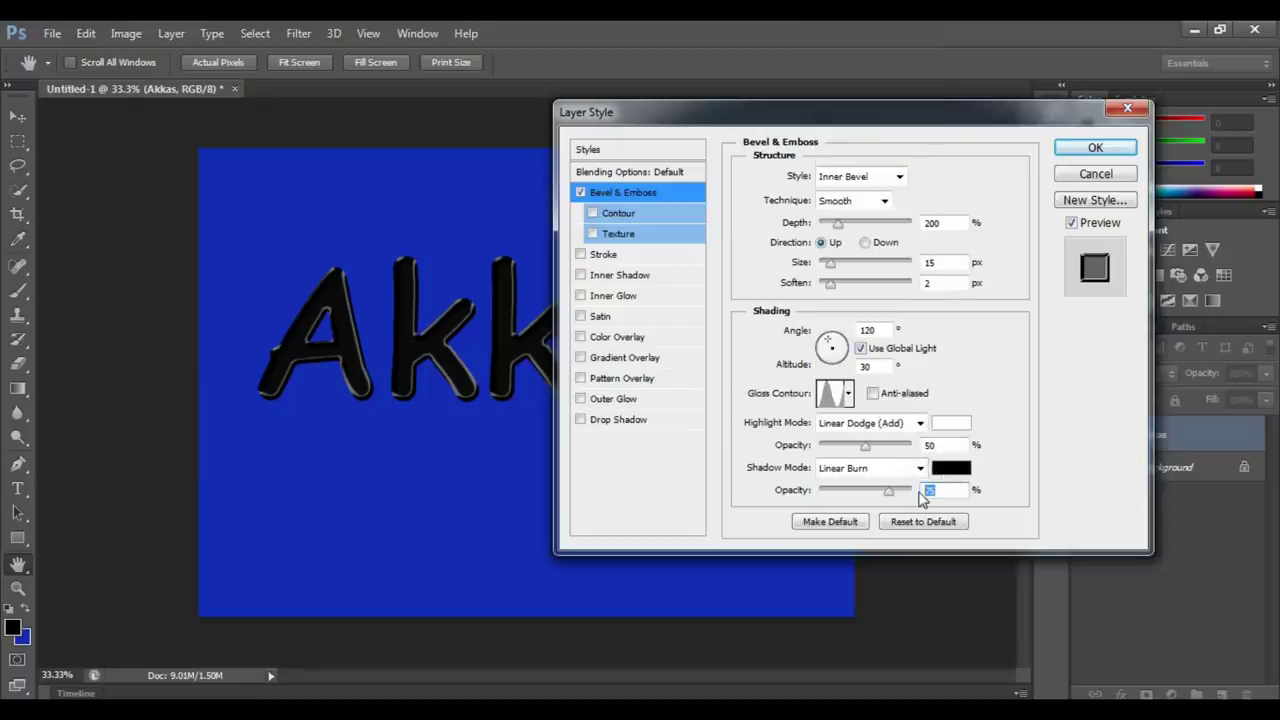
text(50)
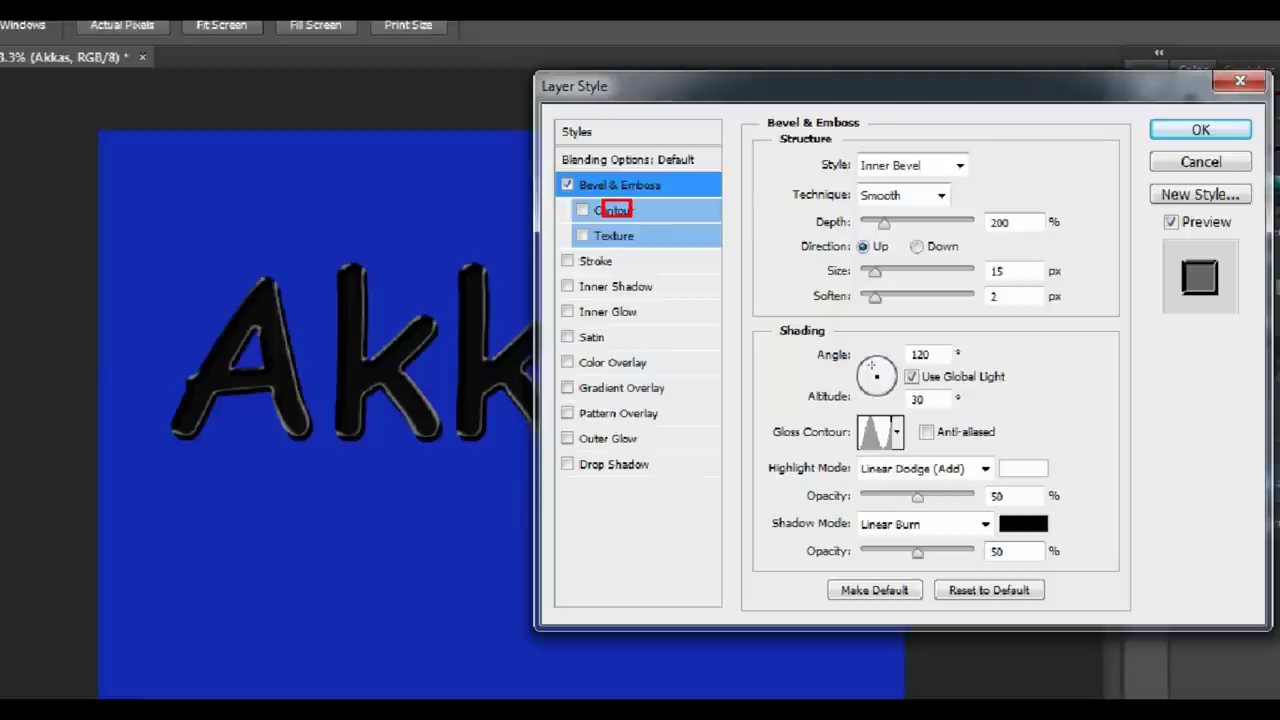
Enable the bevel's Contour option, anti-aliased, using the Ring preset.
click(613, 210)
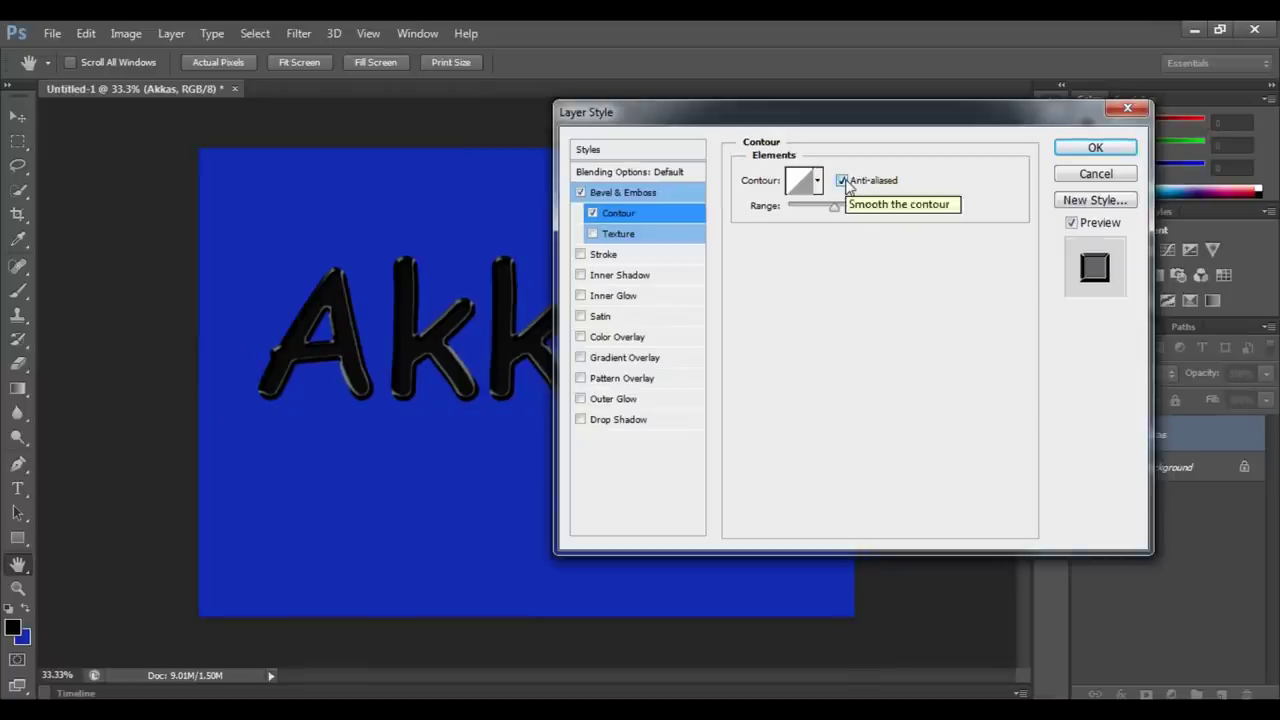
click(845, 183)
click(805, 190)
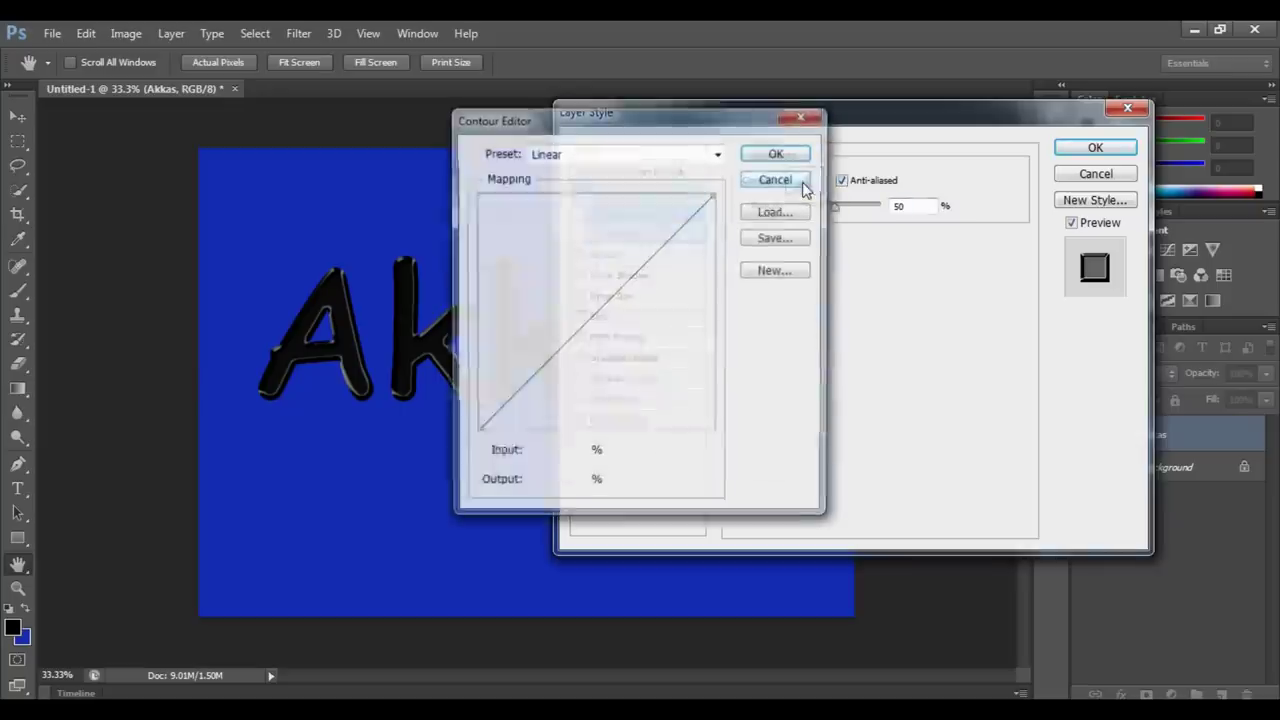
click(667, 160)
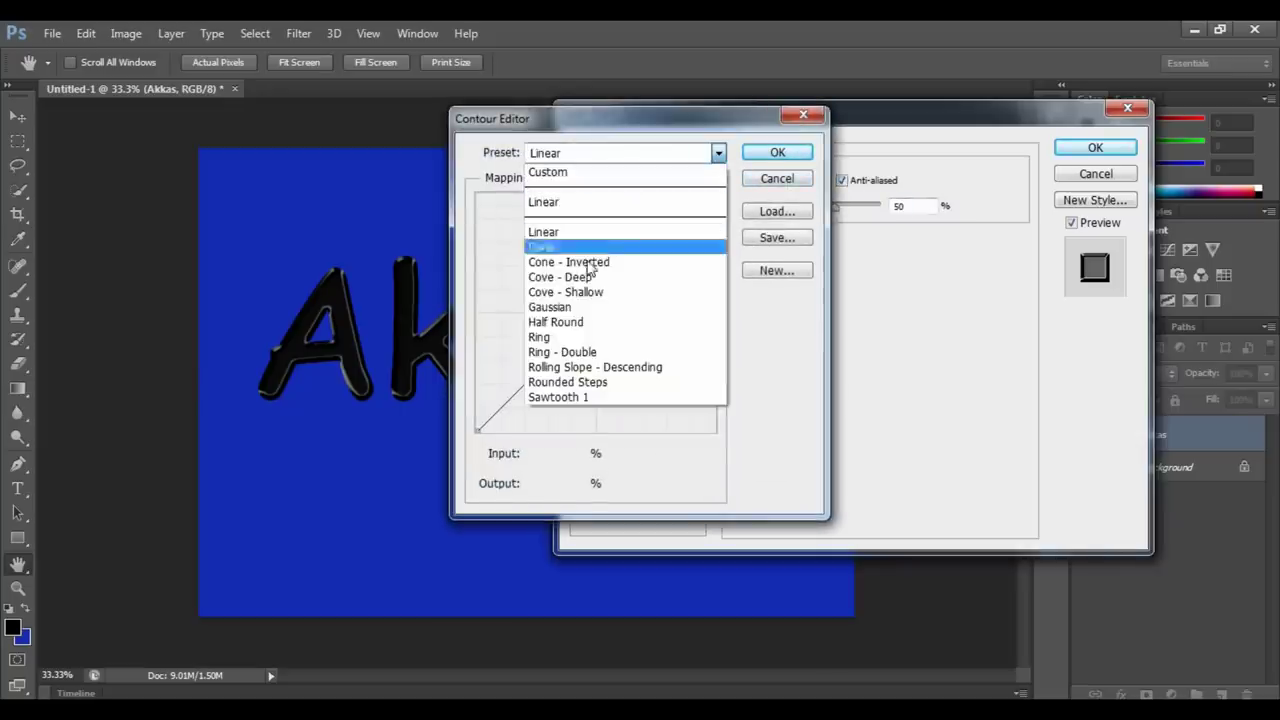
click(552, 342)
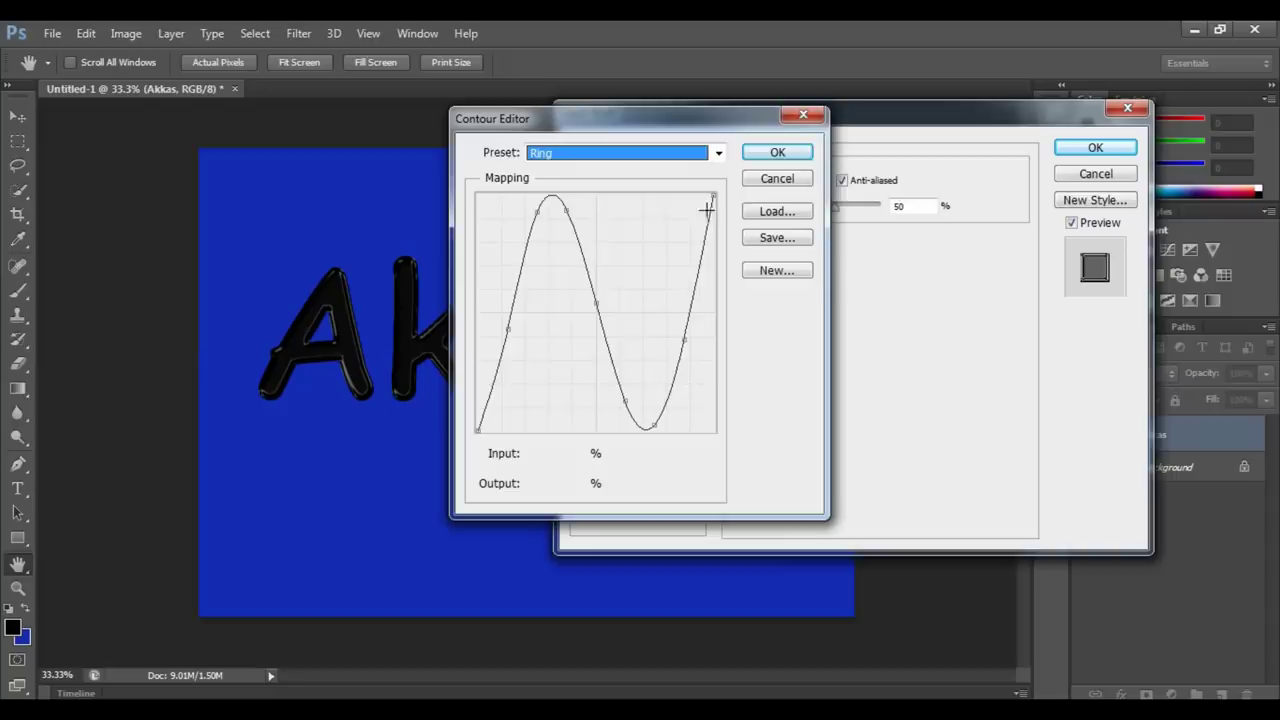
click(777, 152)
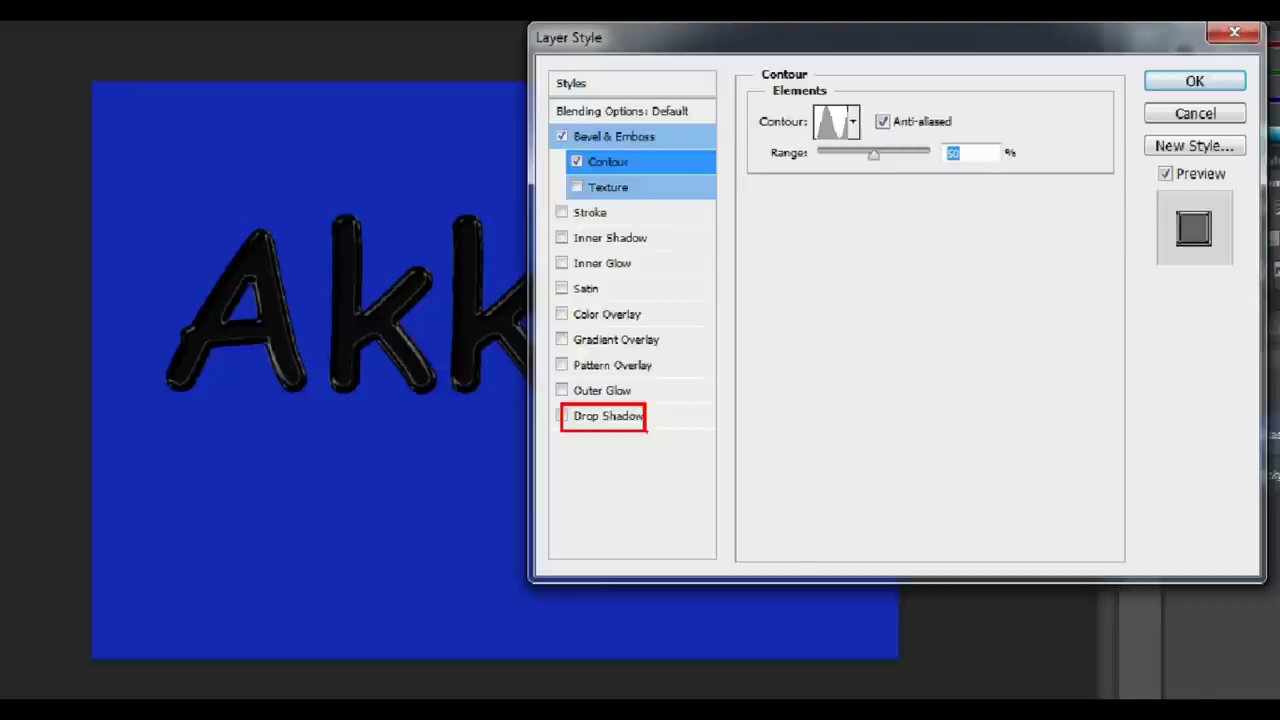
Add a drop shadow to the Akkas text with 15 px distance, 10% spread and 15 px size.
click(600, 410)
click(638, 425)
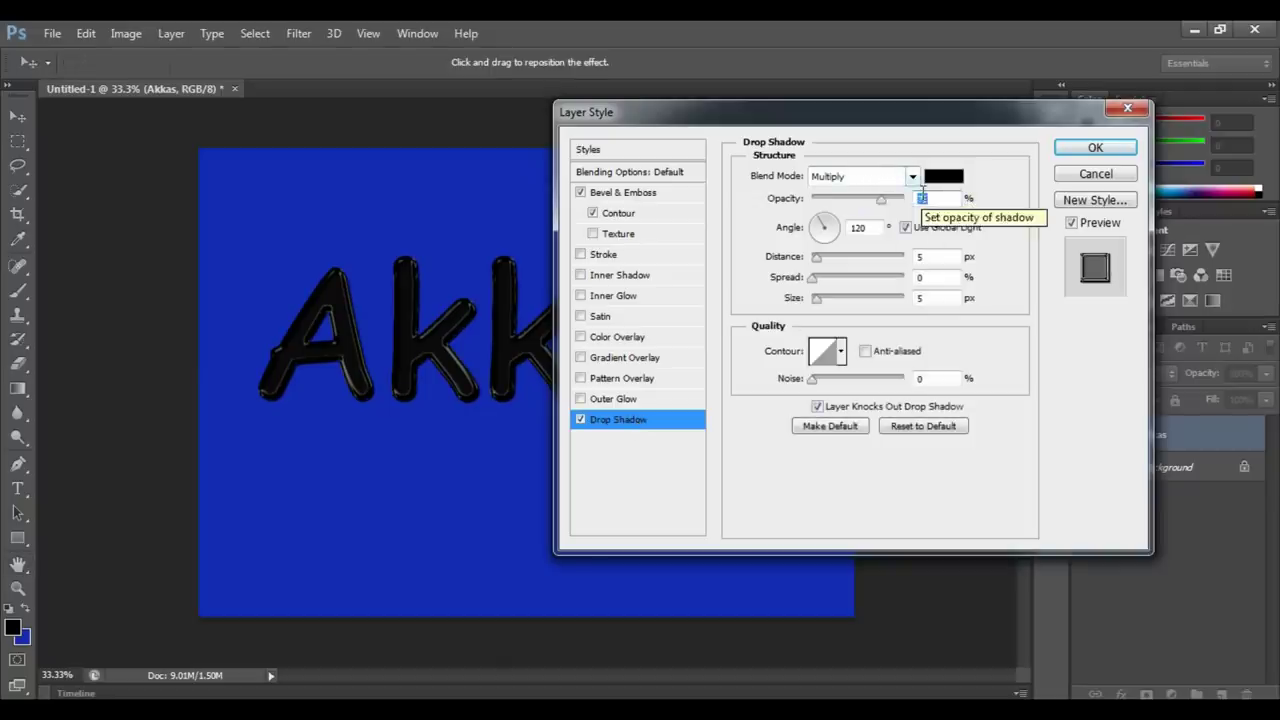
double_click(930, 258)
text(1)
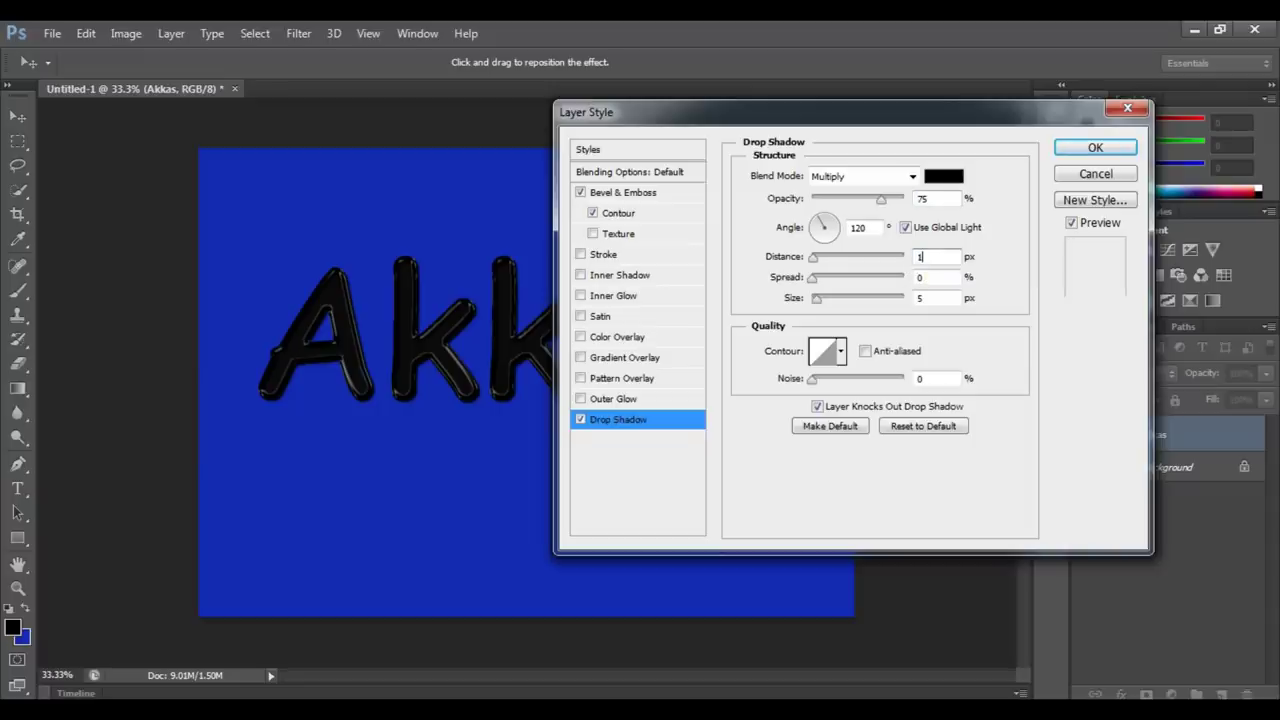
text(5)
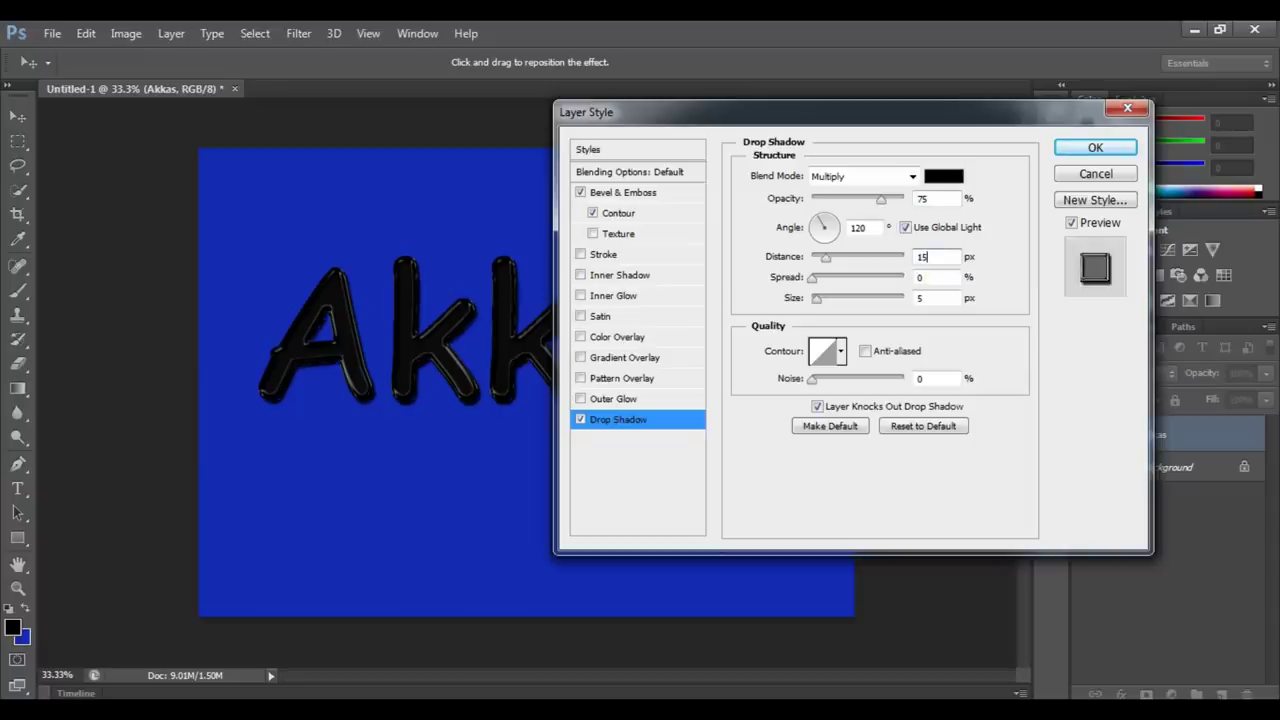
click(929, 278)
double_click(929, 278)
text(10)
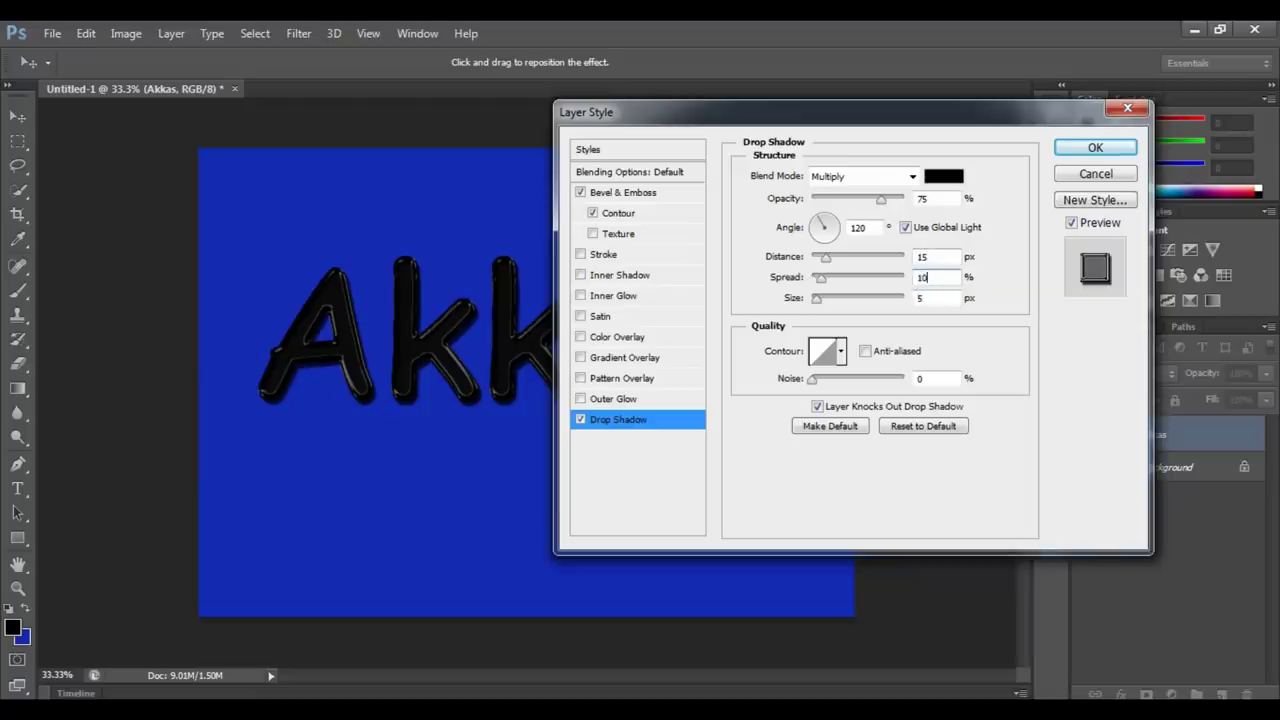
double_click(922, 298)
text(15)
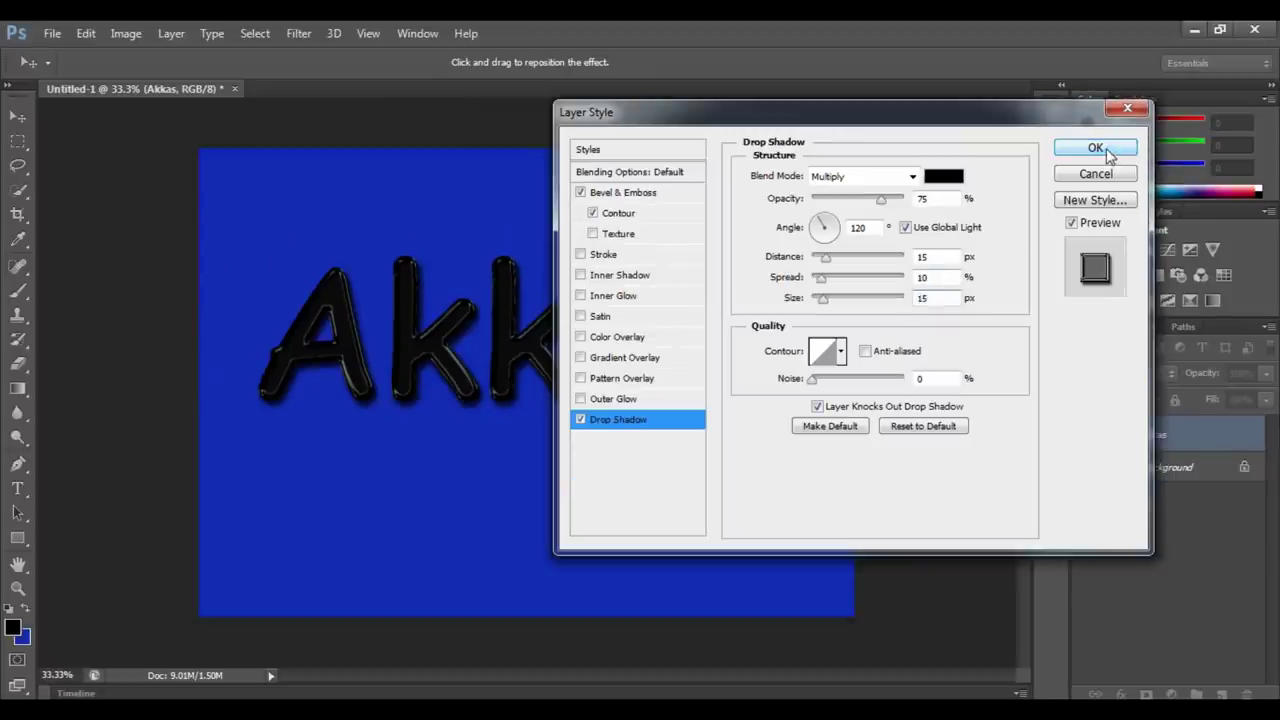
click(1096, 148)
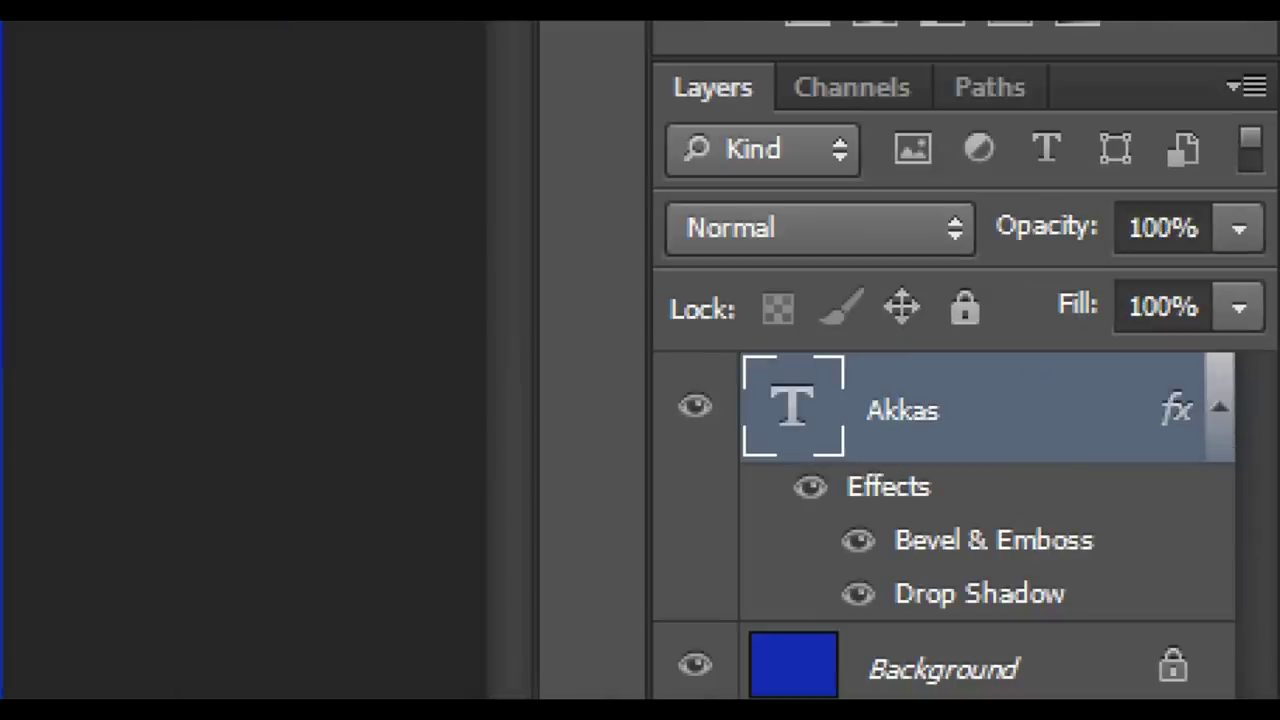
Lower the Akkas layer's Fill to 0% in the Layers panel.
drag(915, 383, 1017, 435)
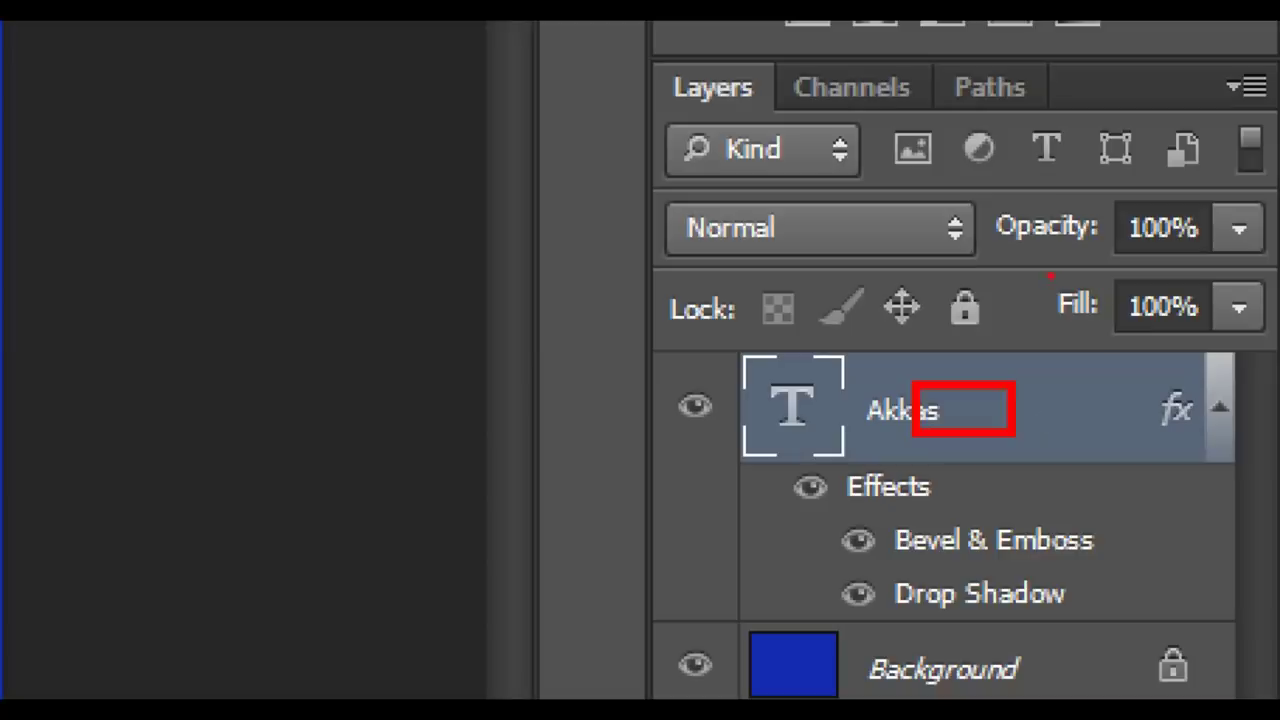
mouse_move(1050, 276)
mouse_down()
mouse_move(1148, 337)
mouse_move(1228, 346)
mouse_up()
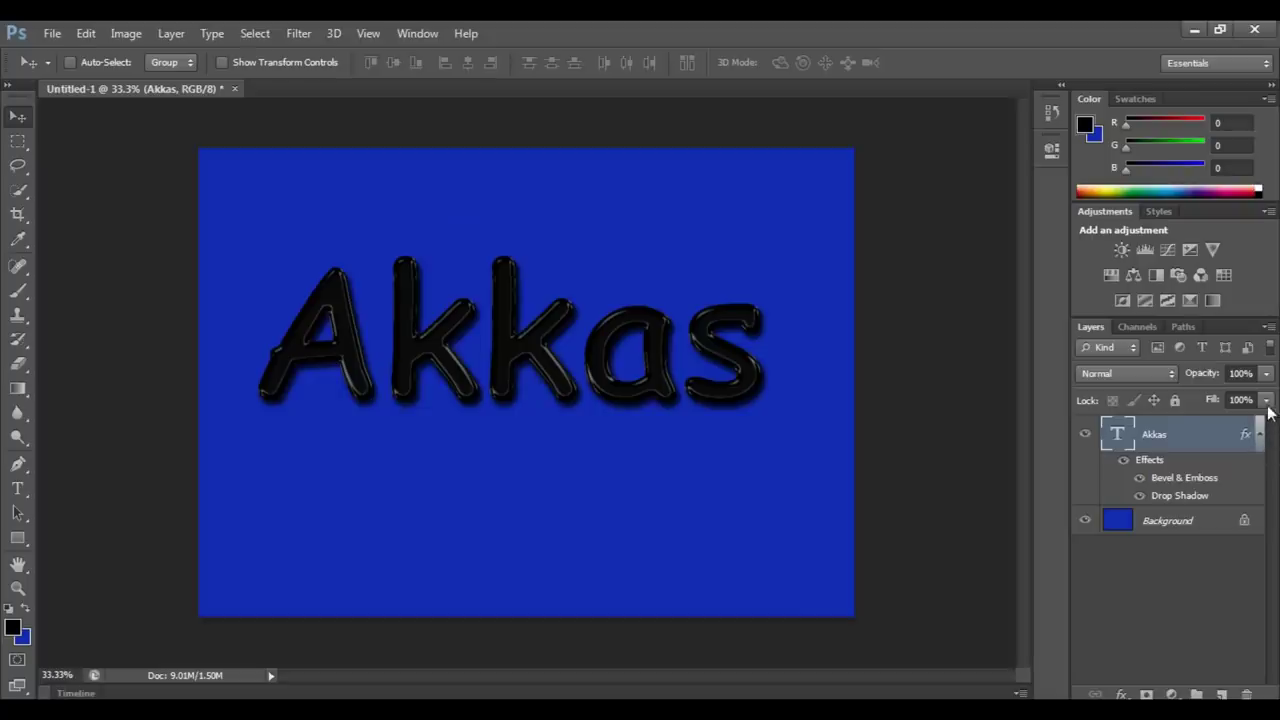
click(1266, 401)
drag(1266, 420, 1245, 426)
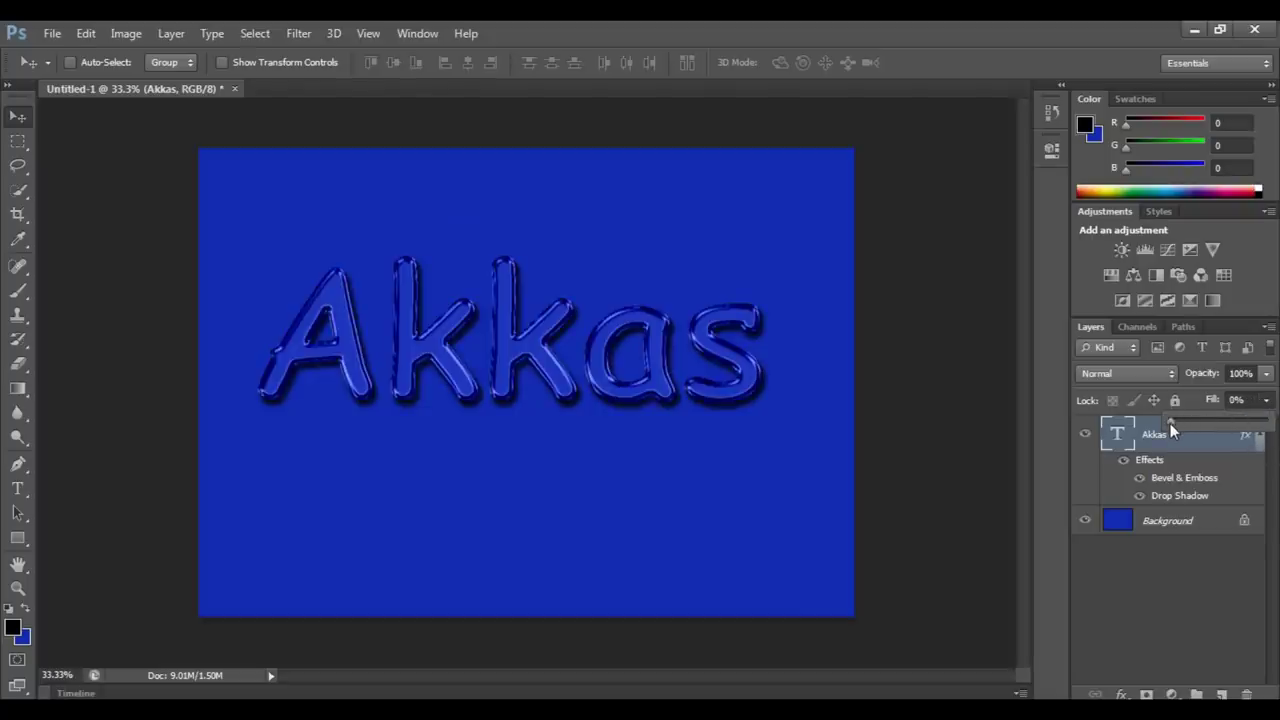
click(1130, 442)
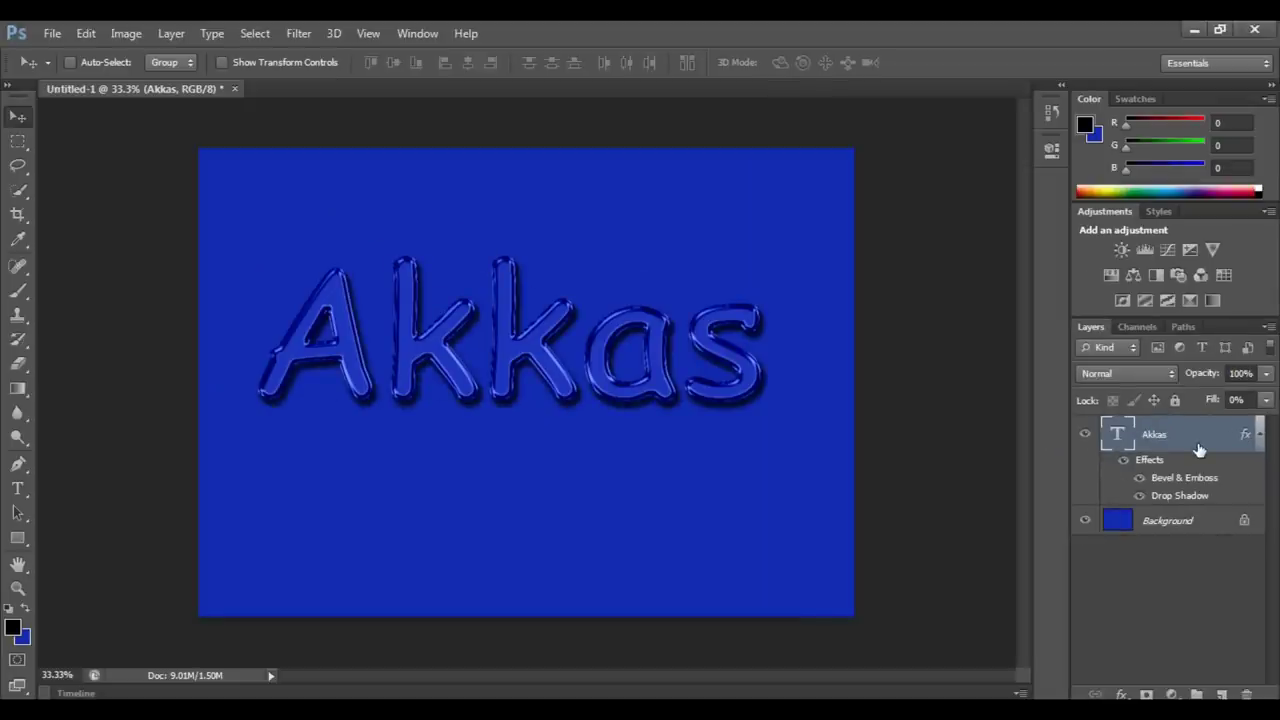
Duplicate the Akkas layer into Akkas copy and Akkas copy 2, comparing the copy's visibility in between.
key(ctrl+j)
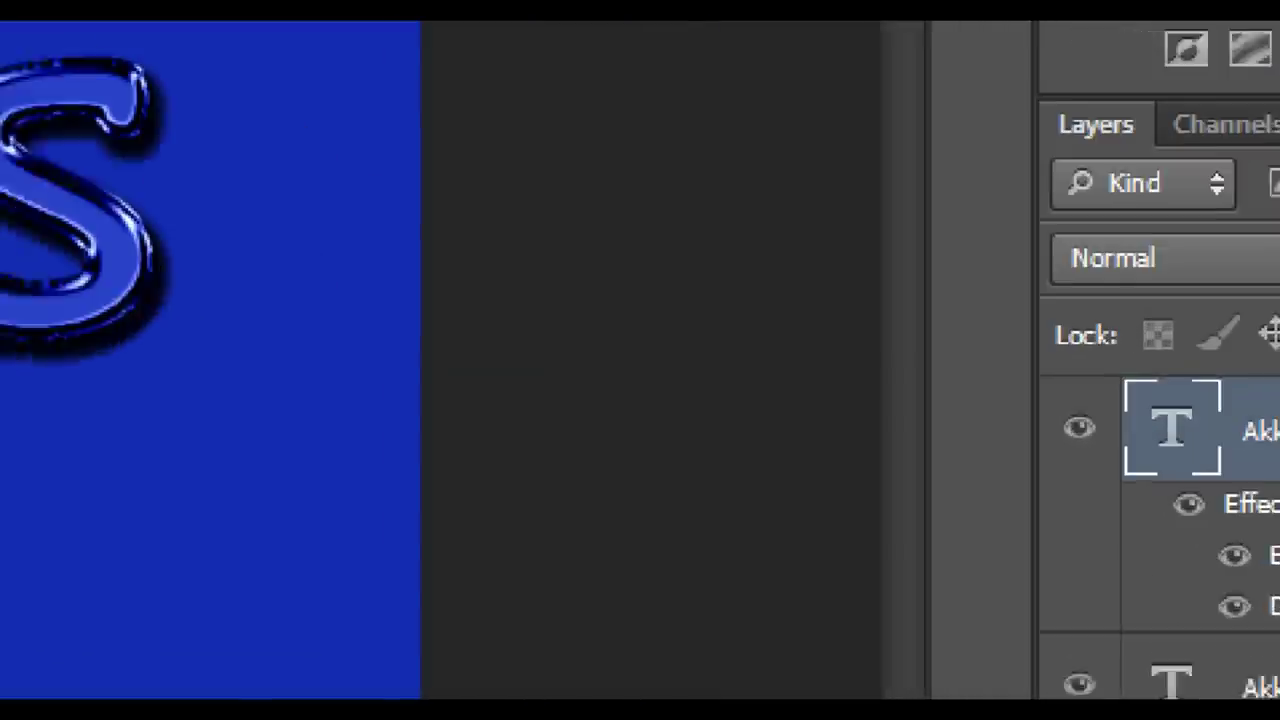
click(1087, 440)
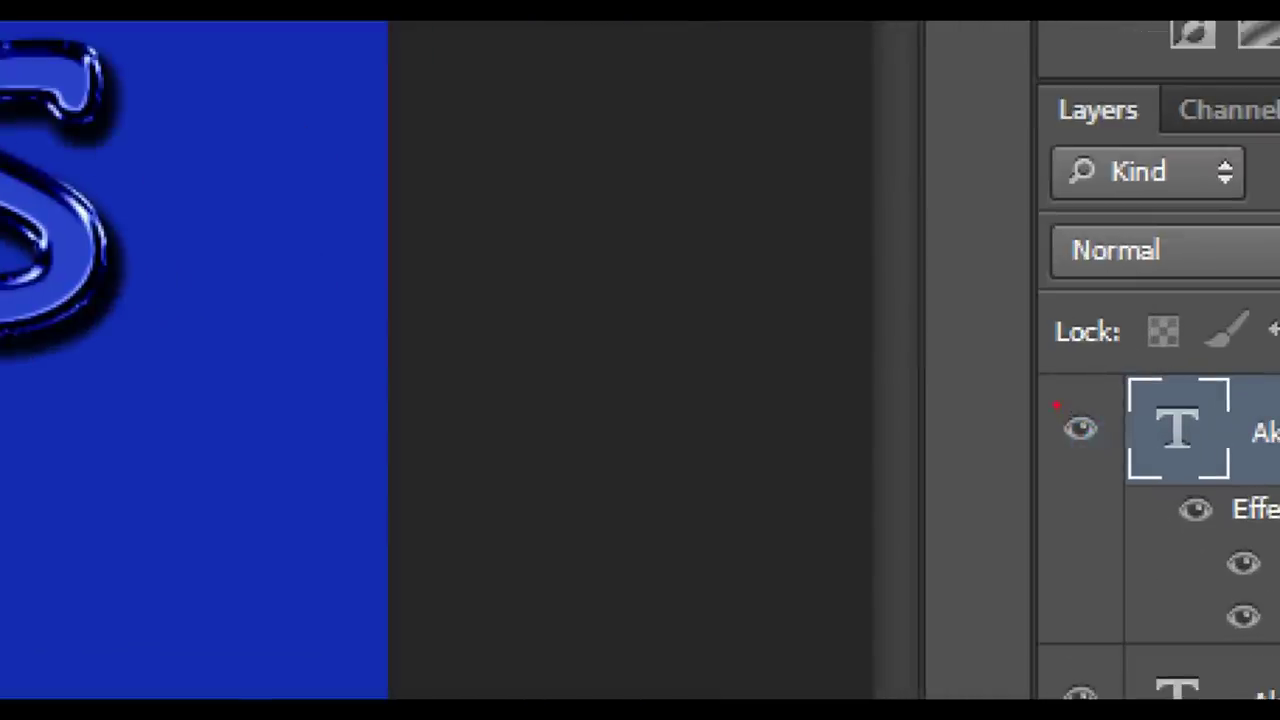
click(1087, 433)
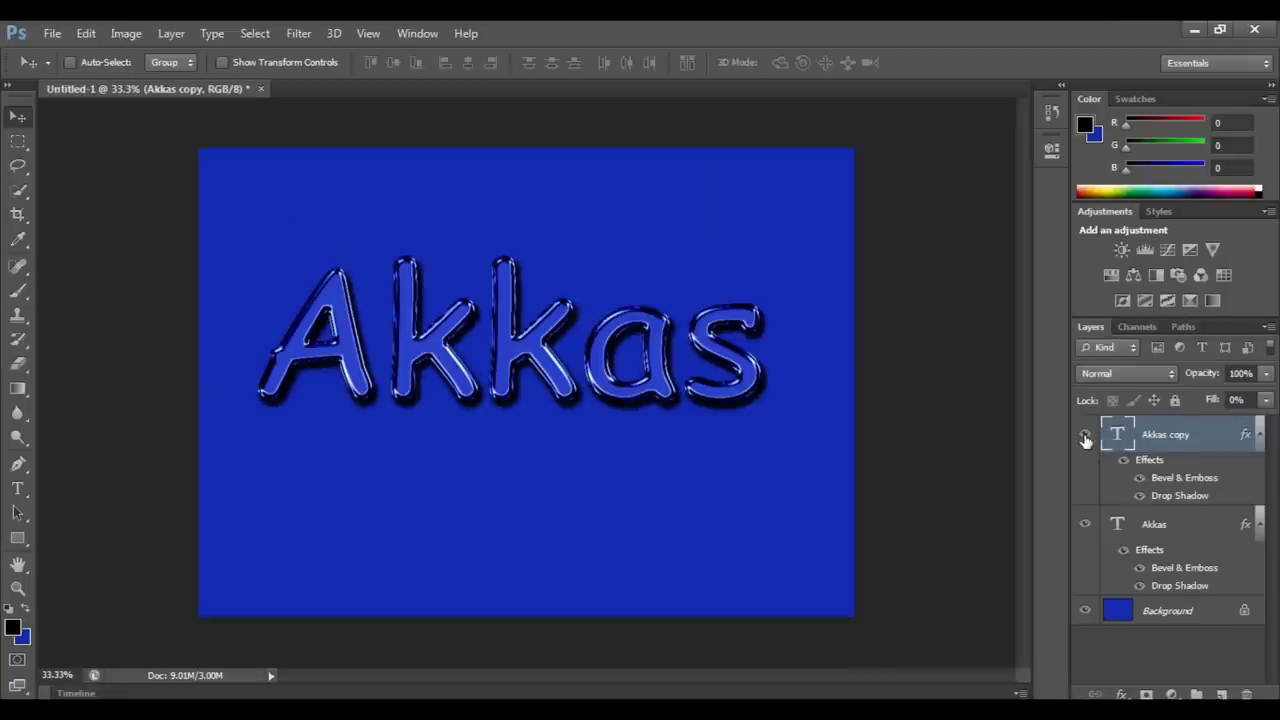
click(1086, 440)
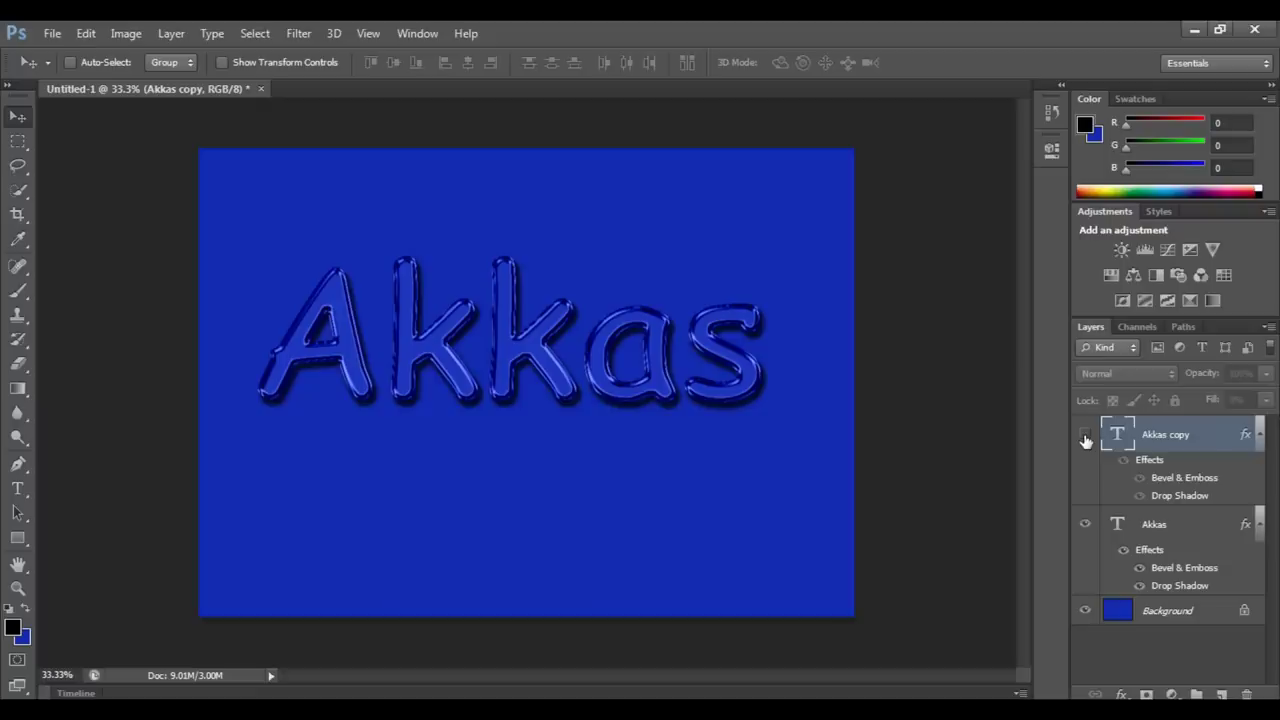
click(1086, 440)
key(ctrl+j)
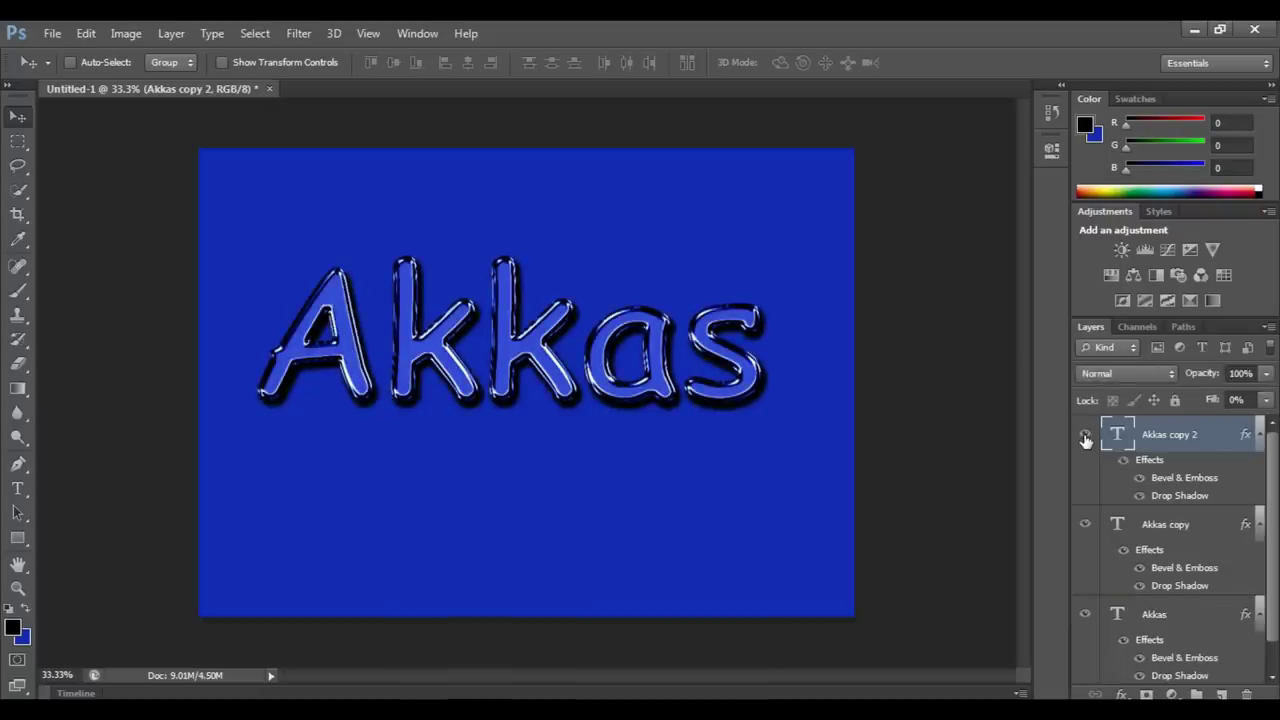